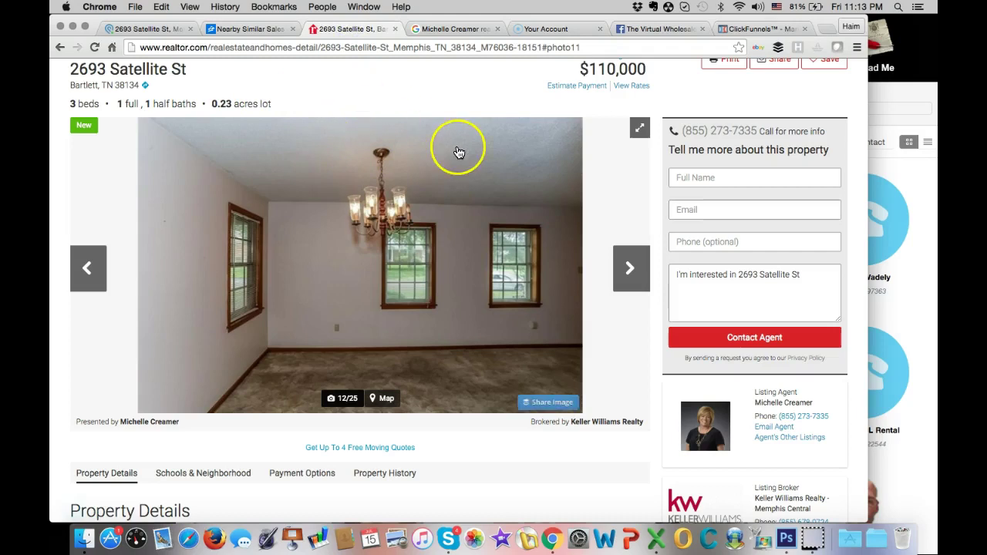
# Browse the property listing's photos backward from the dining room through the kitchen and den to the front exterior shot
pyautogui.click(93, 266)
pyautogui.click(97, 266)
pyautogui.click(97, 266)
pyautogui.click(97, 266)
pyautogui.click(98, 266)
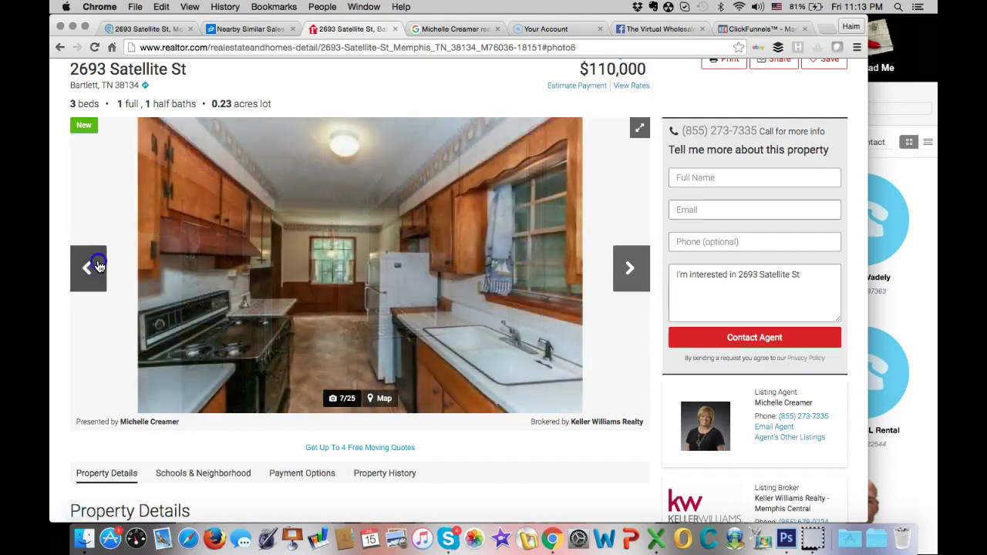
pyautogui.click(97, 266)
pyautogui.click(97, 266)
pyautogui.click(98, 267)
pyautogui.click(98, 266)
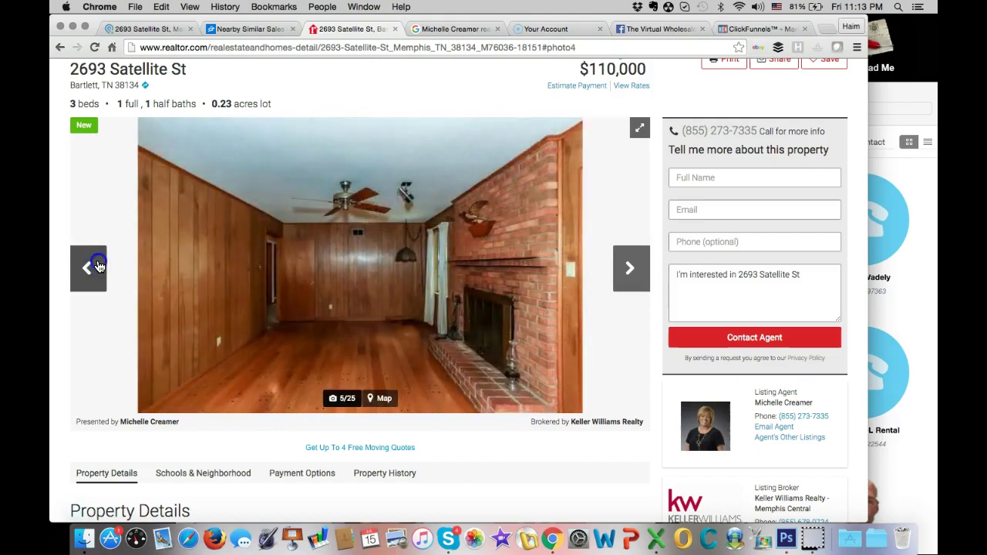
pyautogui.click(98, 266)
pyautogui.click(98, 266)
pyautogui.click(98, 266)
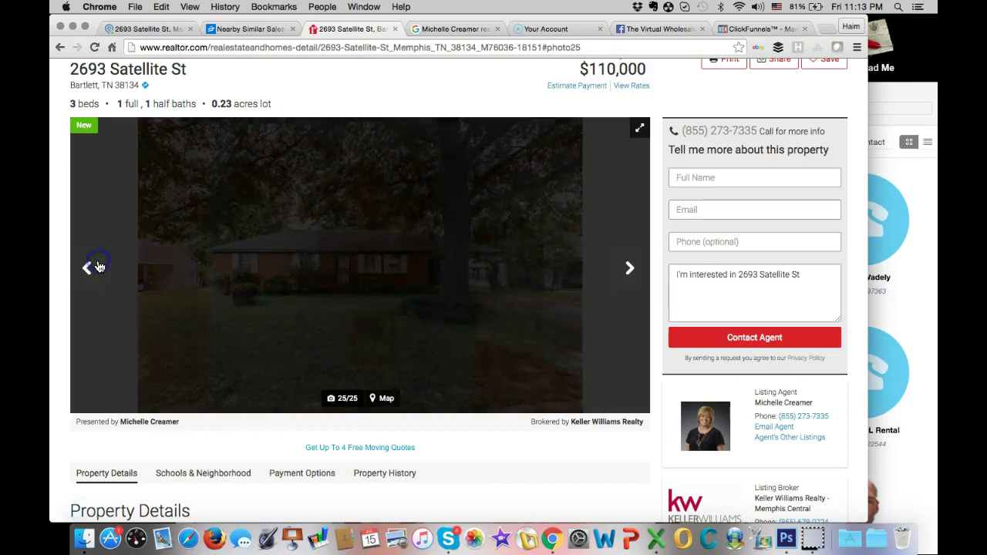
pyautogui.click(632, 274)
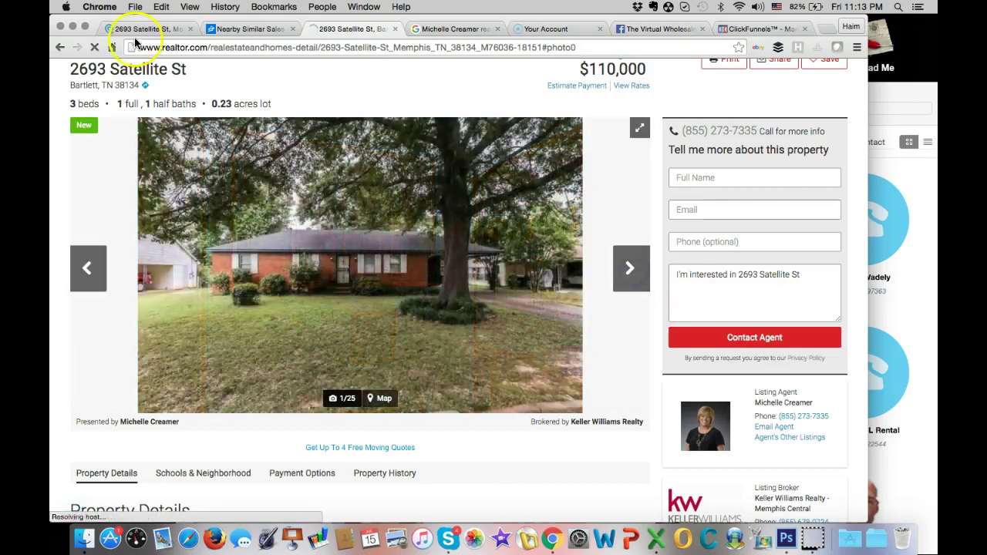
# Compare the List Price in the Podio offer record with the asking price on the Realtor.com listing
pyautogui.click(135, 29)
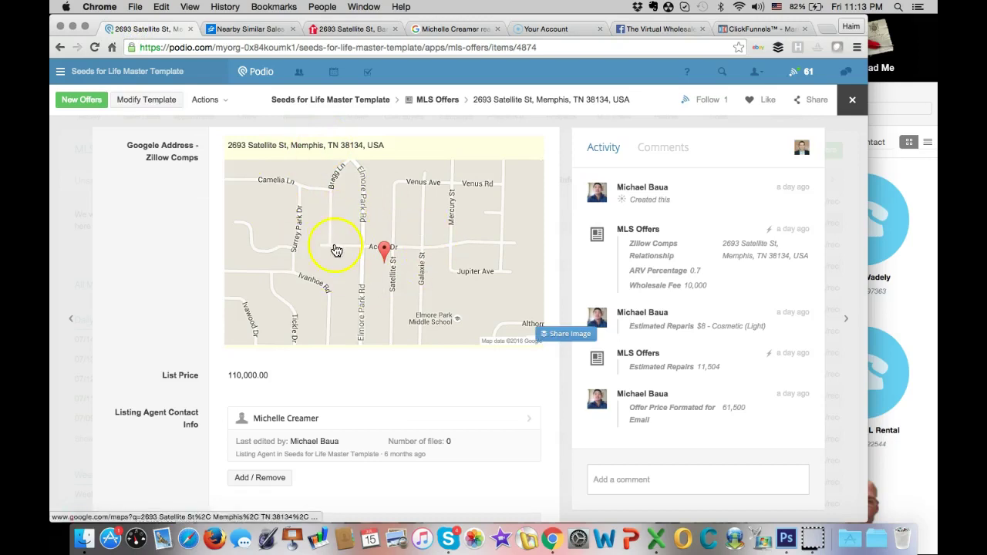
pyautogui.scroll(-2, 137, 289)
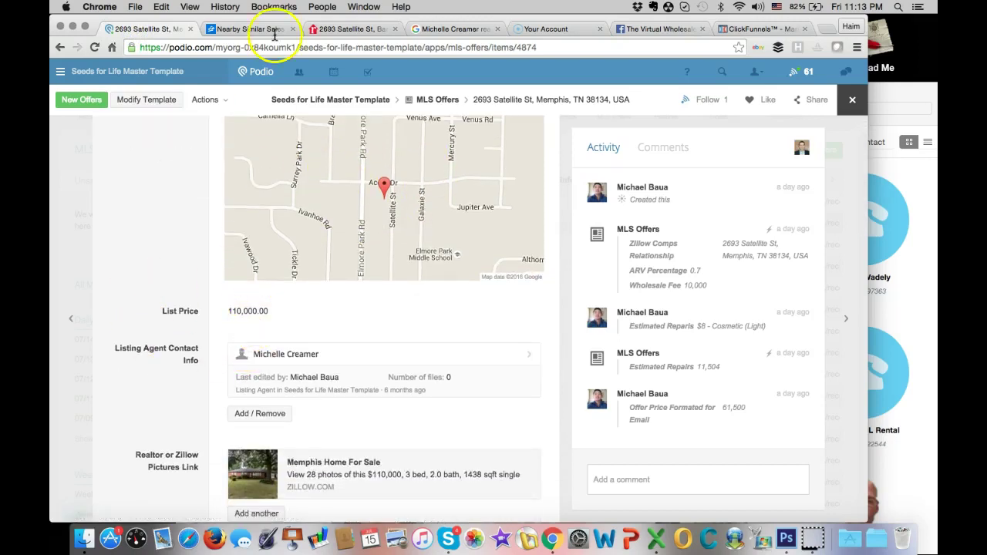
pyautogui.click(343, 29)
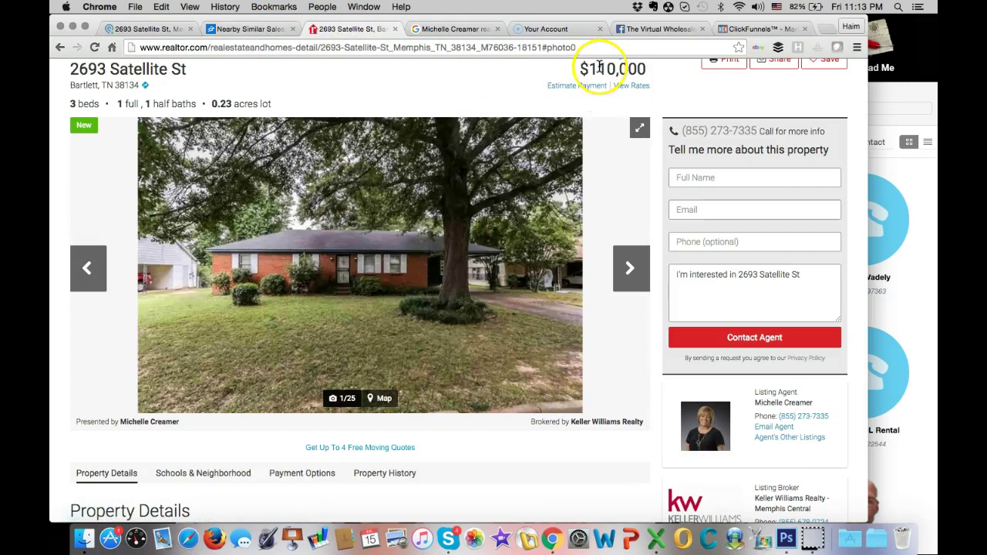
pyautogui.click(150, 30)
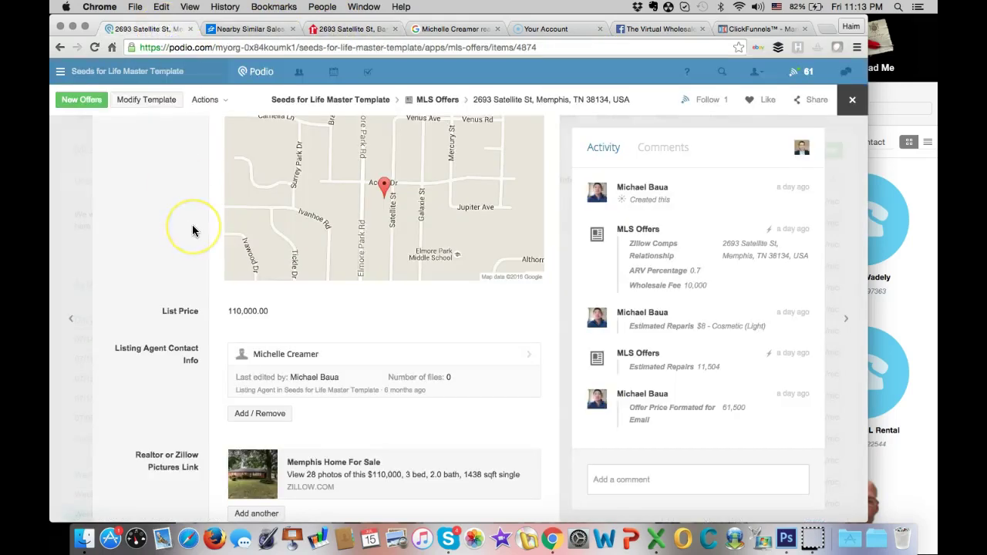
# Check the listing agent contact in the offer record and the Google results for the agent's e-mail address
pyautogui.scroll(-4, 193, 230)
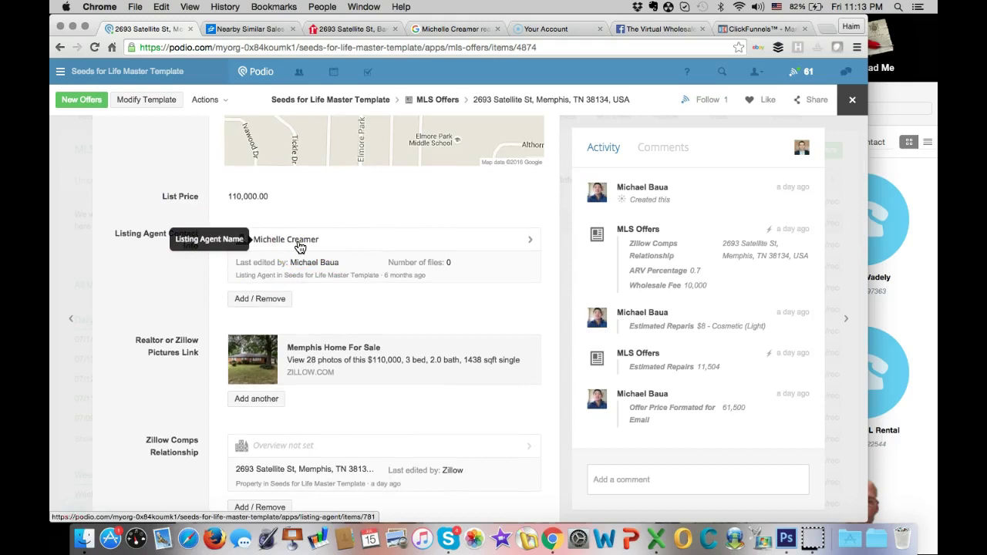
pyautogui.click(452, 29)
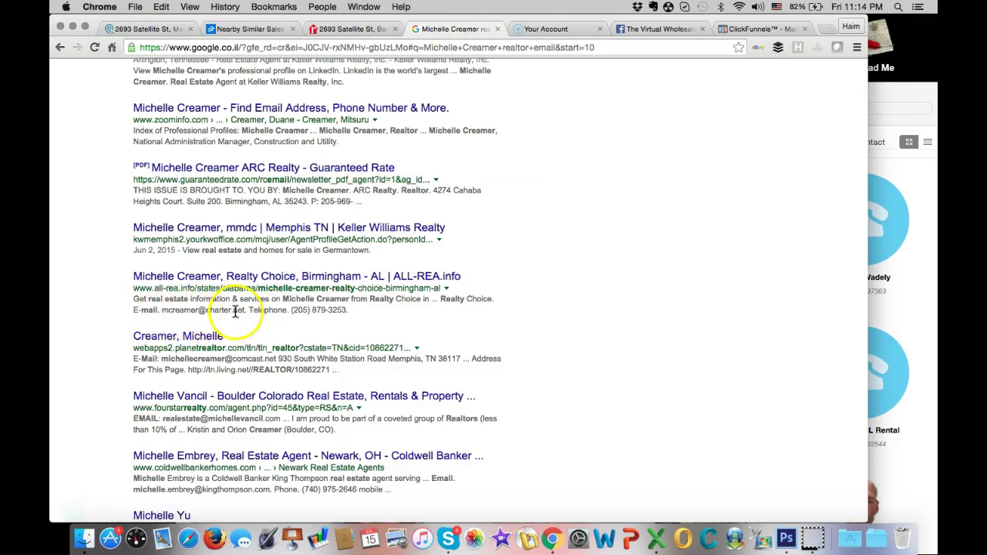
pyautogui.click(149, 30)
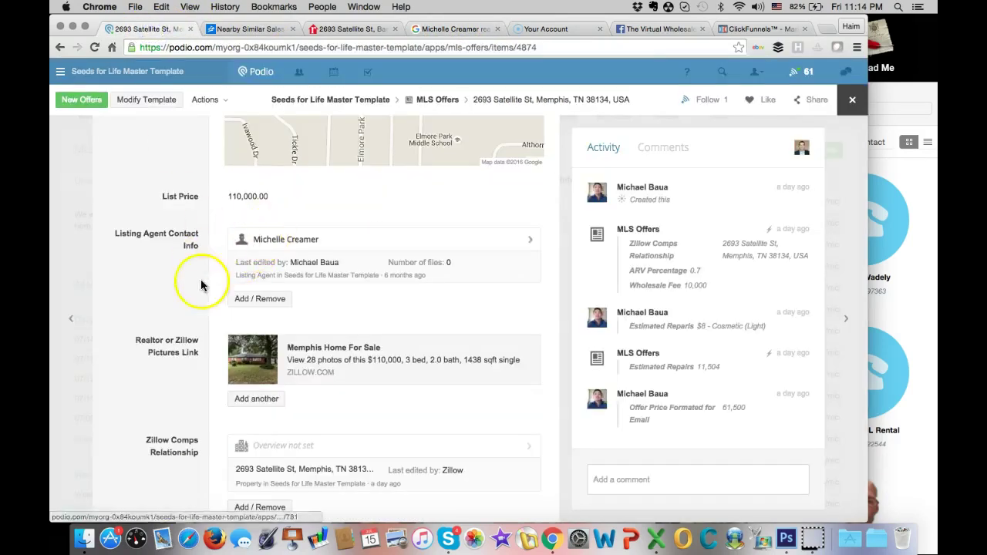
# Review the offer record's pictures link, Zillow comps link, listing type, status, days on market and comp fields
pyautogui.scroll(-5, 200, 285)
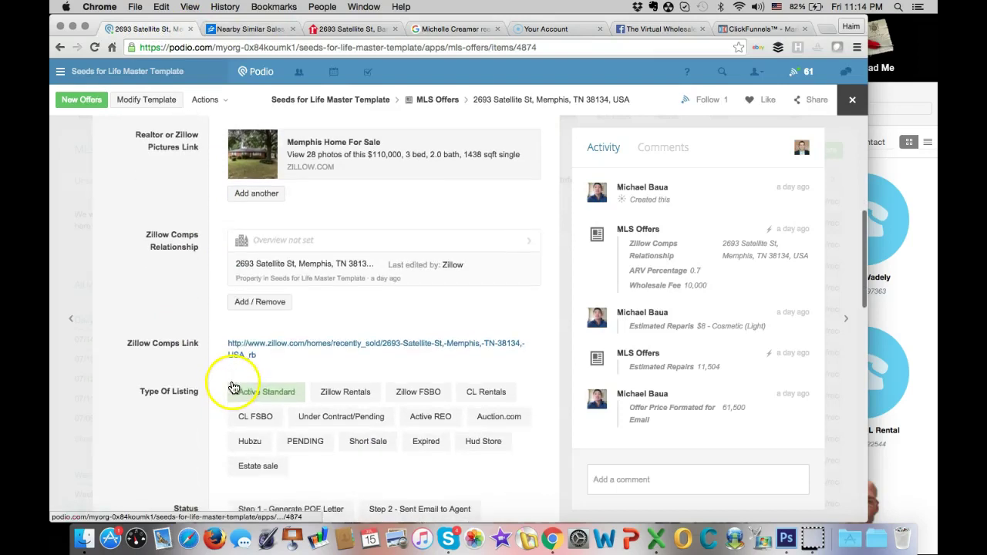
pyautogui.scroll(-3, 173, 409)
pyautogui.scroll(-5, 173, 411)
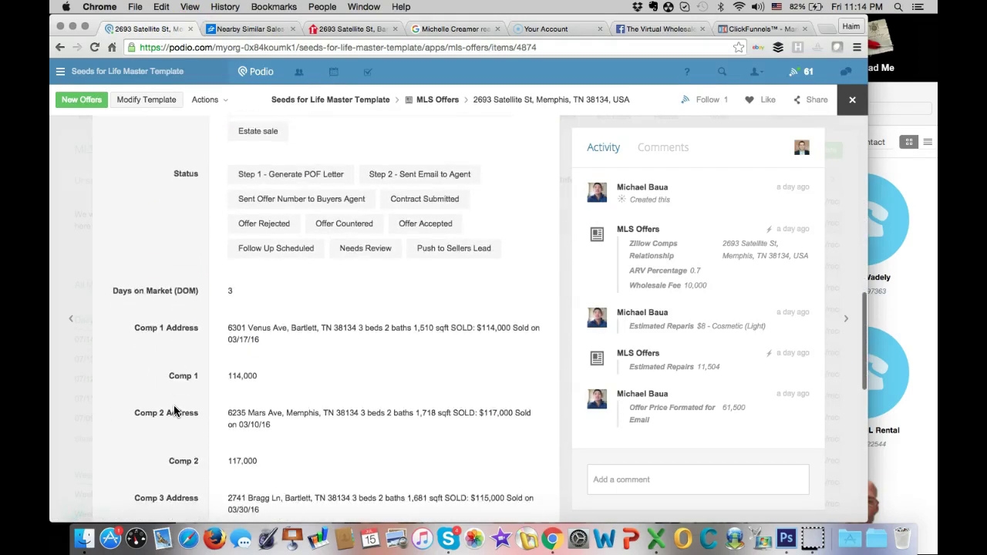
pyautogui.scroll(-1, 175, 411)
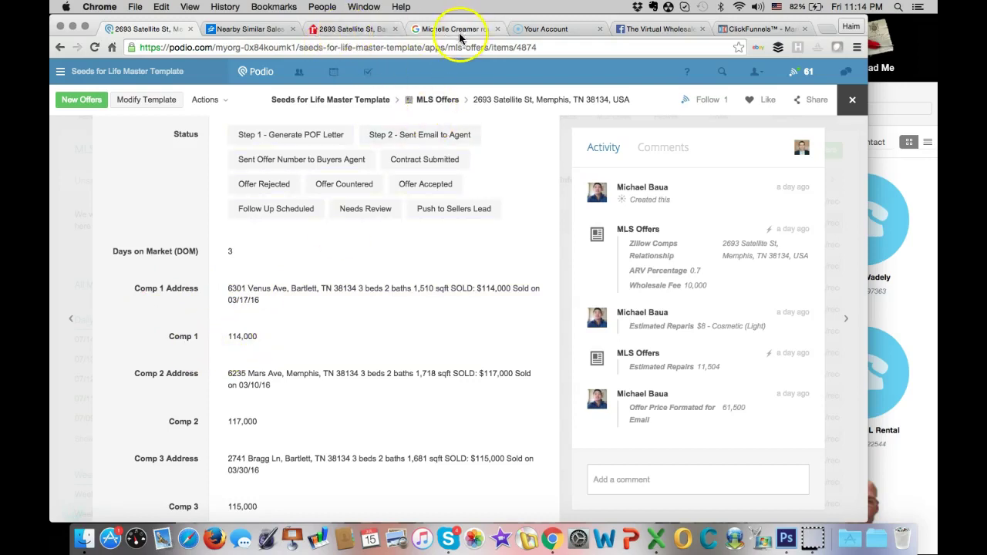
# Examine the nearby similar sales on Zillow, checking comp locations on the map and the recently sold prices, sizes and dates
pyautogui.click(266, 29)
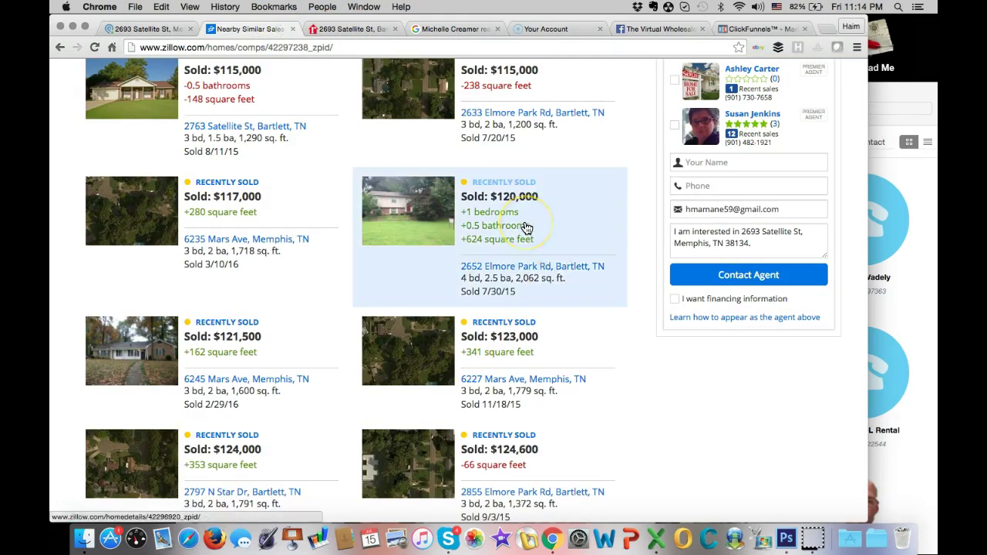
pyautogui.scroll(-2, 525, 226)
pyautogui.scroll(8, 523, 222)
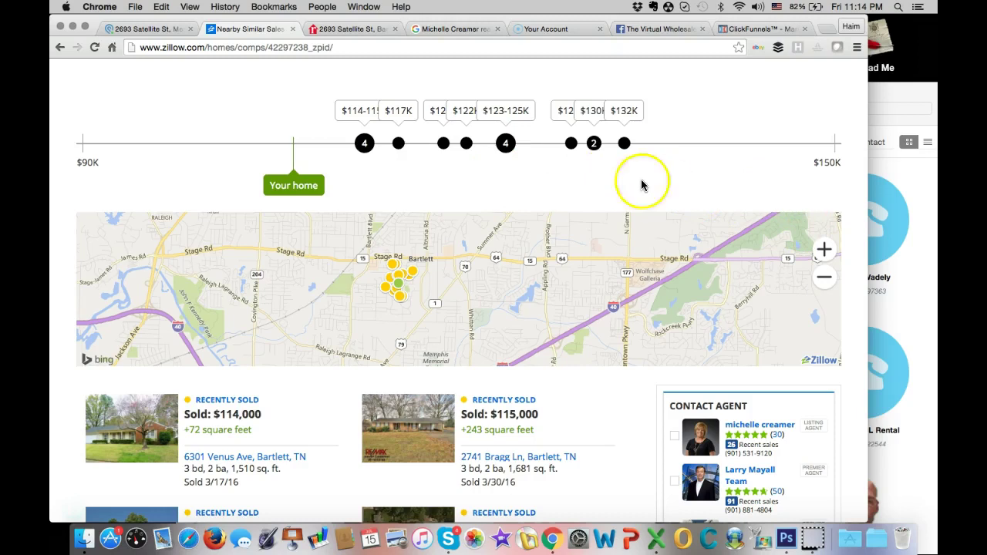
pyautogui.click(824, 248)
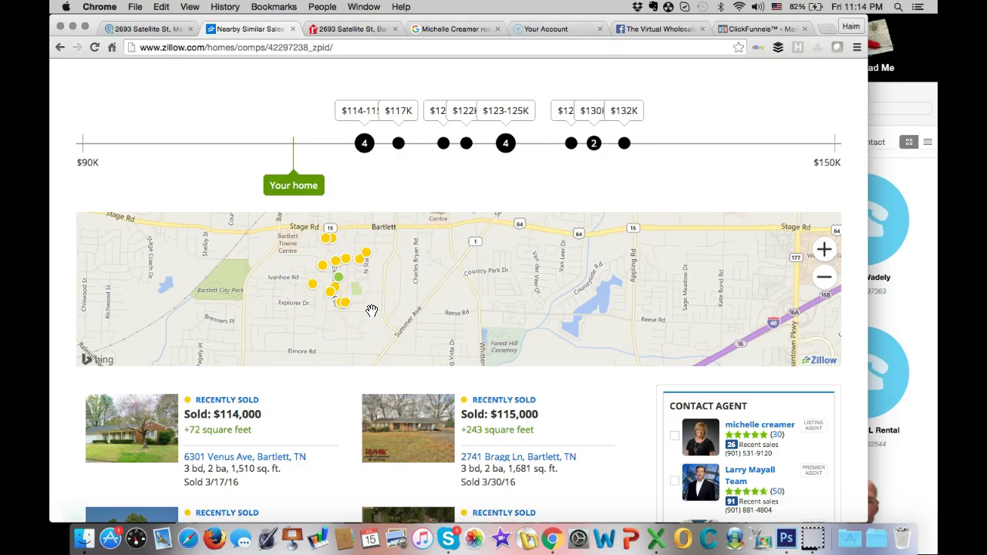
pyautogui.scroll(-10, 382, 455)
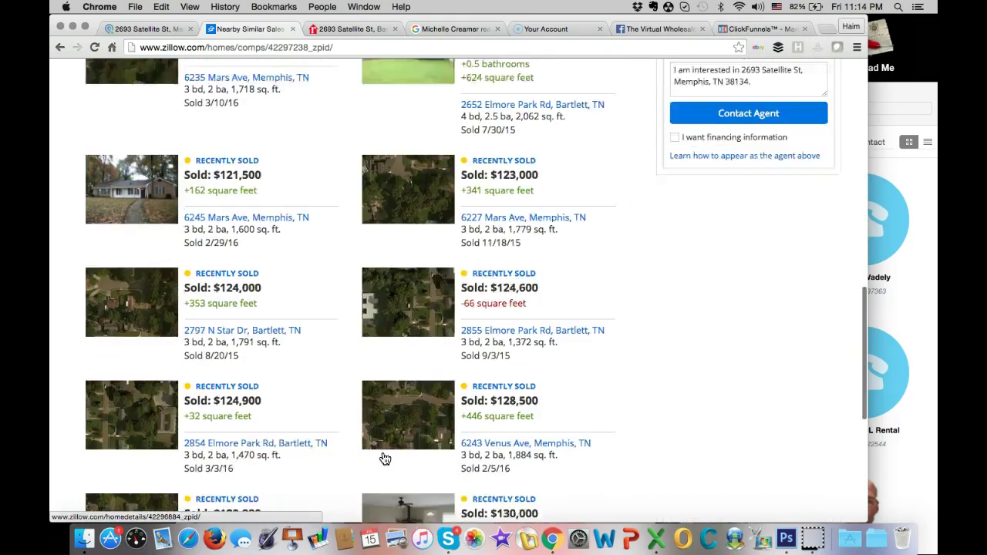
pyautogui.scroll(-5, 385, 459)
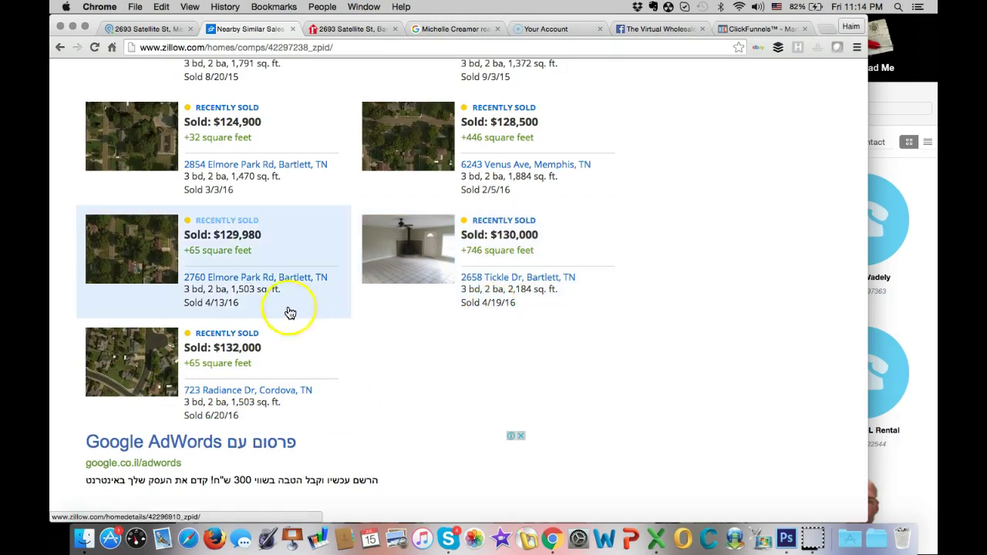
pyautogui.scroll(2, 252, 303)
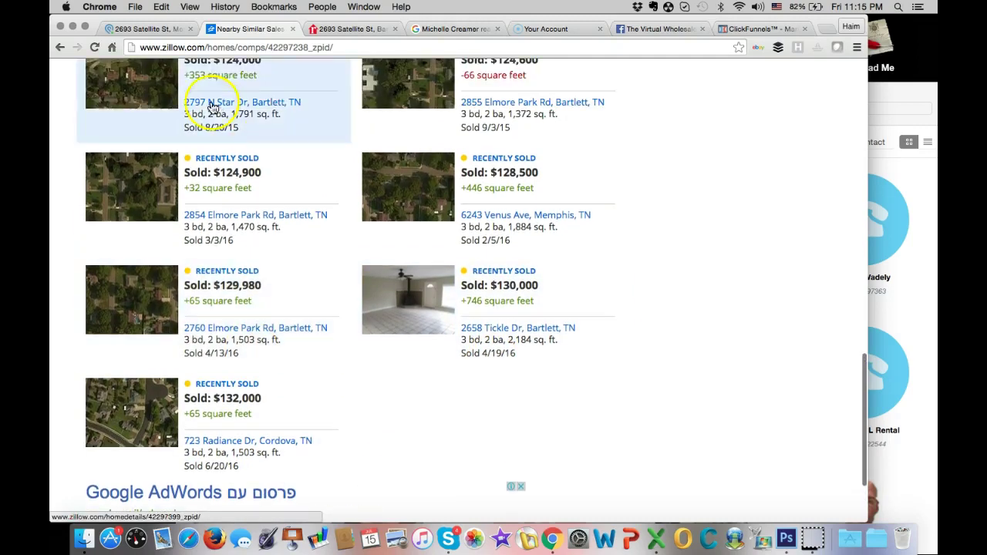
# Review the three comp values, the average comps ARV and the square footage in the Podio offer record
pyautogui.click(140, 30)
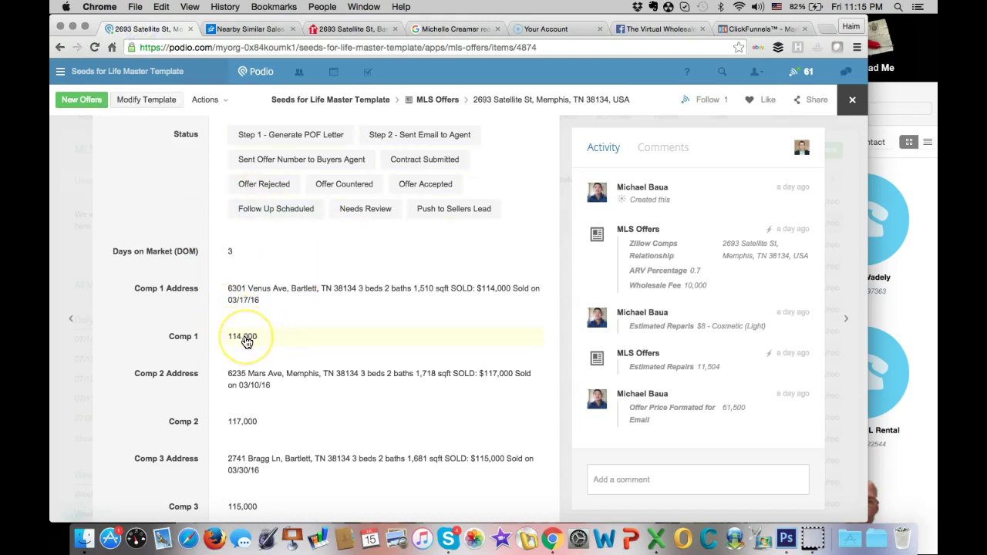
pyautogui.scroll(-2, 247, 425)
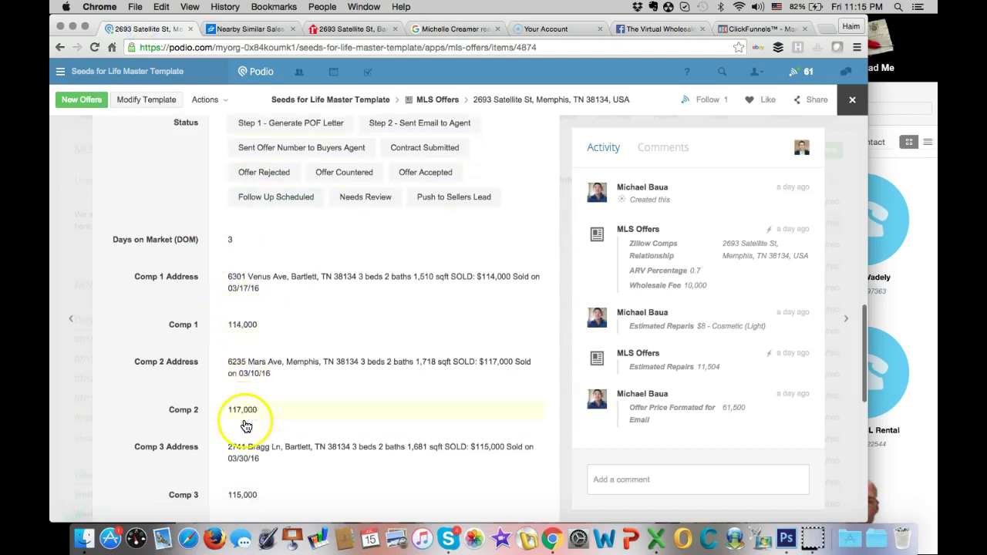
pyautogui.scroll(-1, 254, 430)
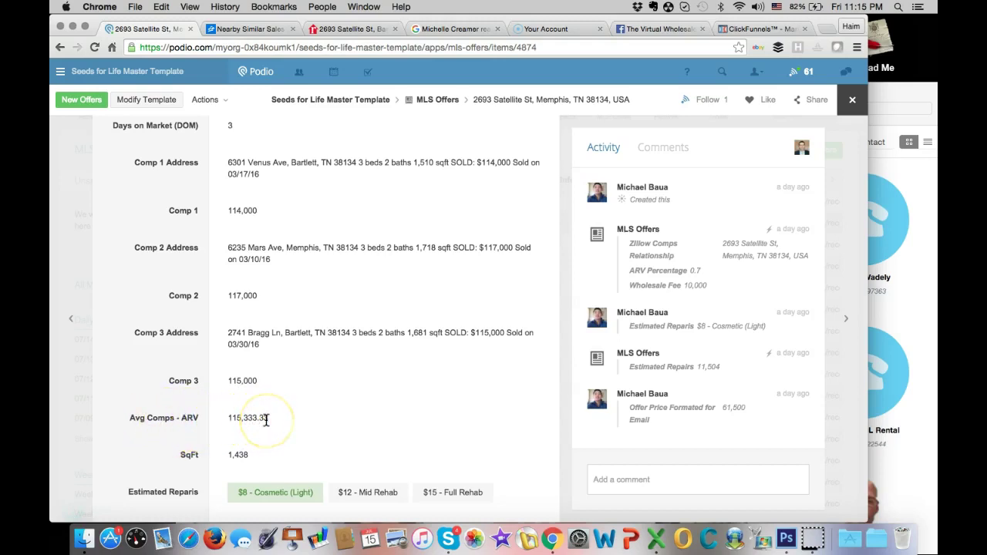
pyautogui.scroll(-3, 267, 418)
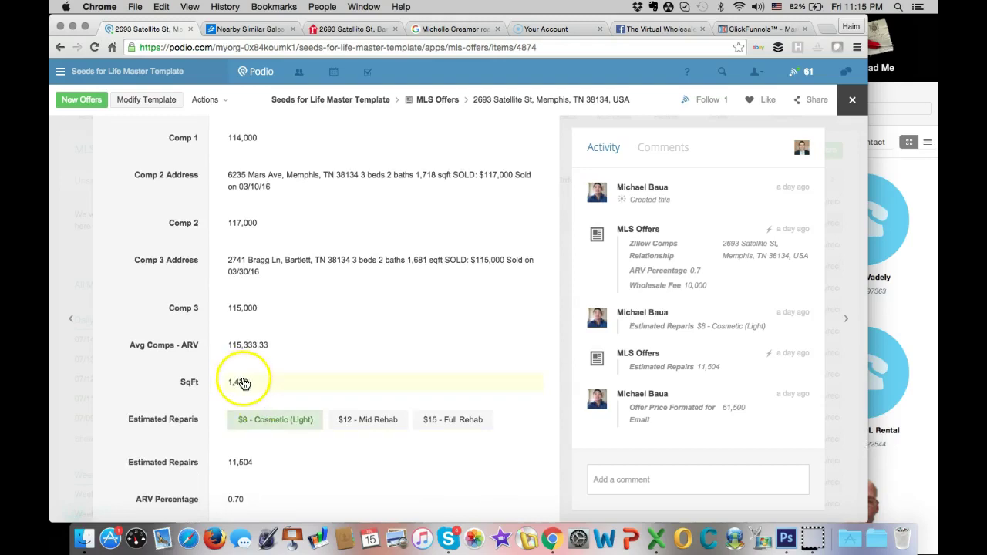
# Look through the Realtor.com property details, from the overview and key facts to the room dimensions, for the home's square footage
pyautogui.click(351, 28)
pyautogui.scroll(-6, 293, 213)
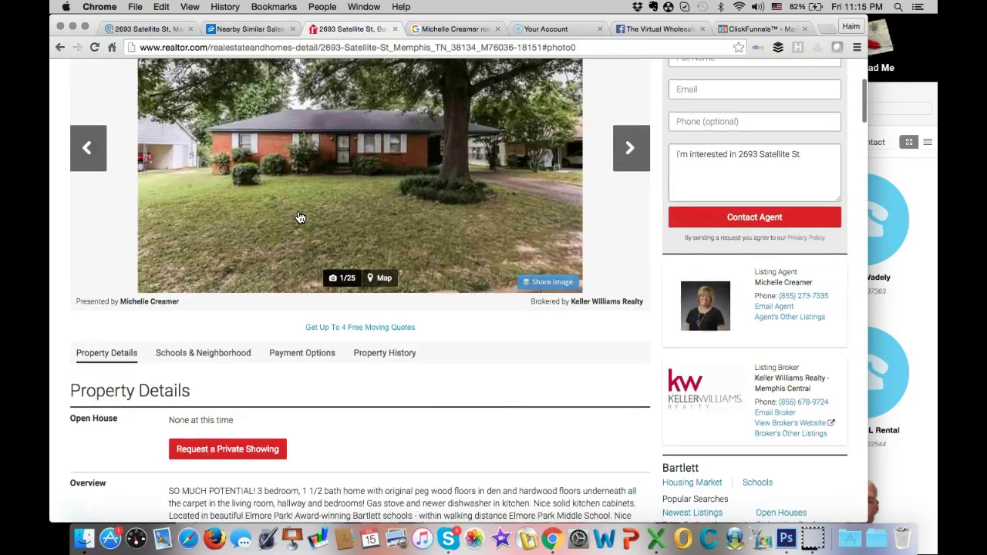
pyautogui.scroll(-3, 293, 412)
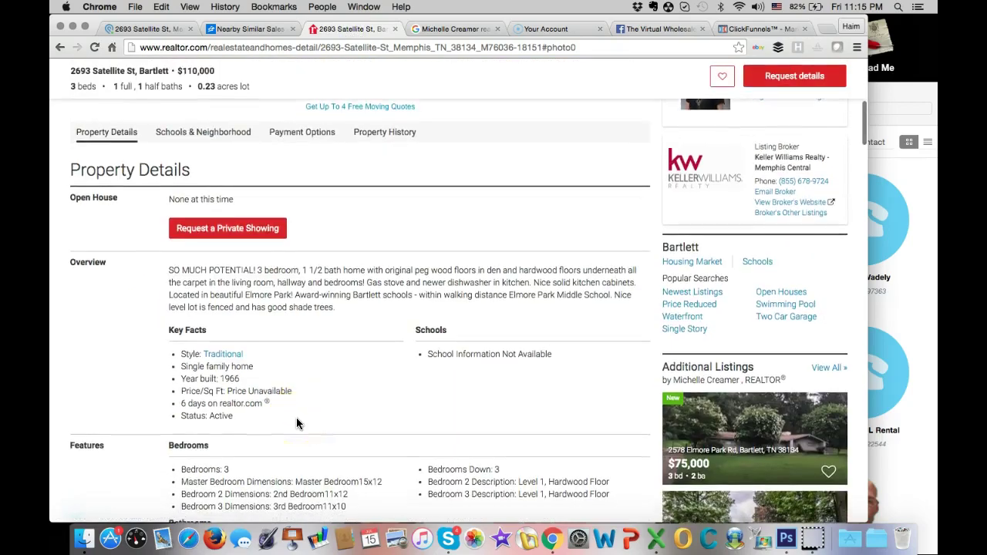
pyautogui.scroll(-4, 259, 382)
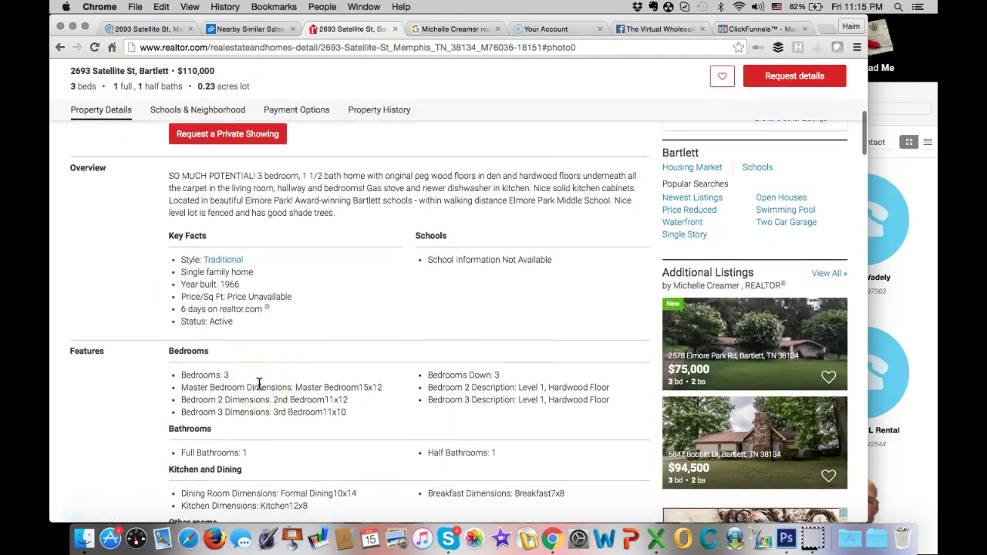
pyautogui.scroll(-5, 262, 386)
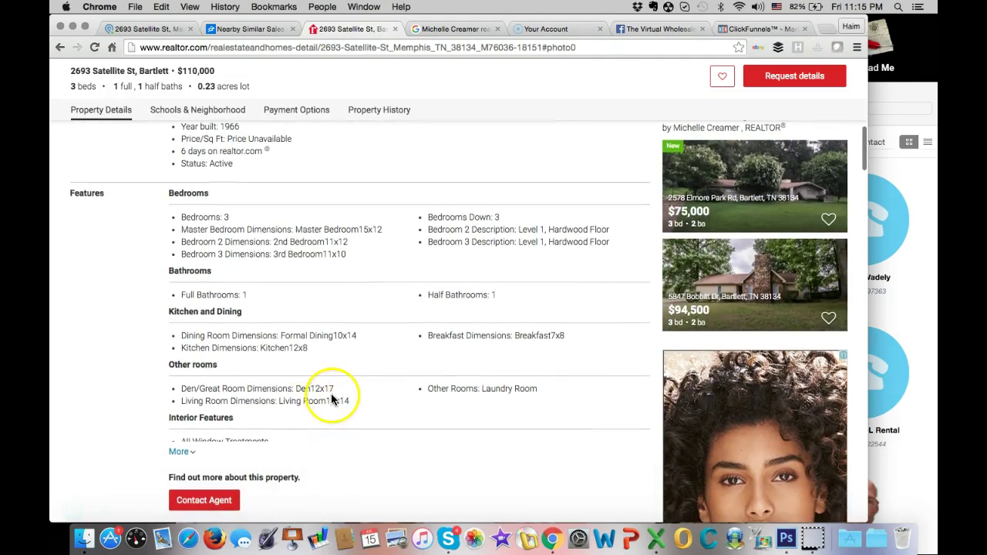
pyautogui.scroll(3, 332, 399)
# Check the home's square footage on Zillow against the offer record and review its repair estimate and offer price fields
pyautogui.click(245, 28)
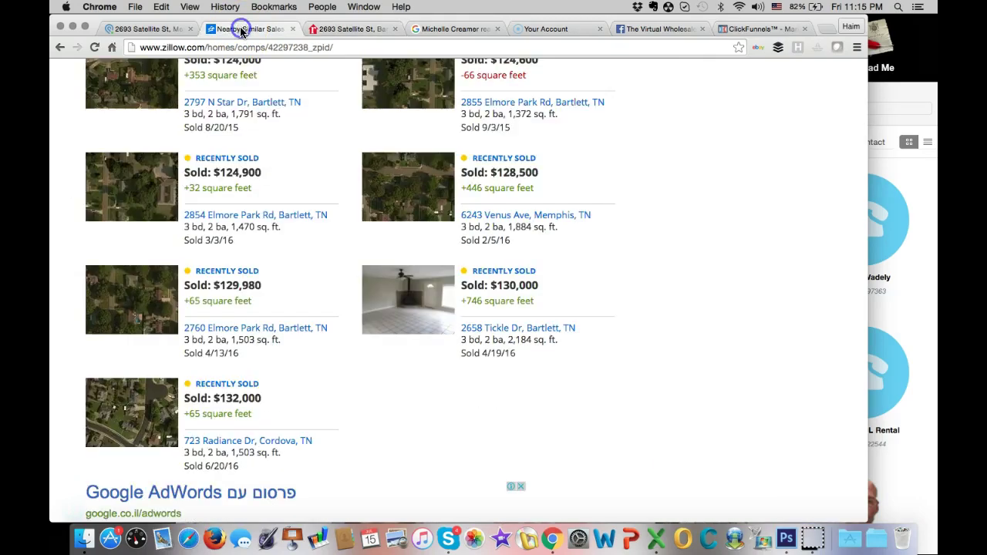
pyautogui.scroll(10, 247, 183)
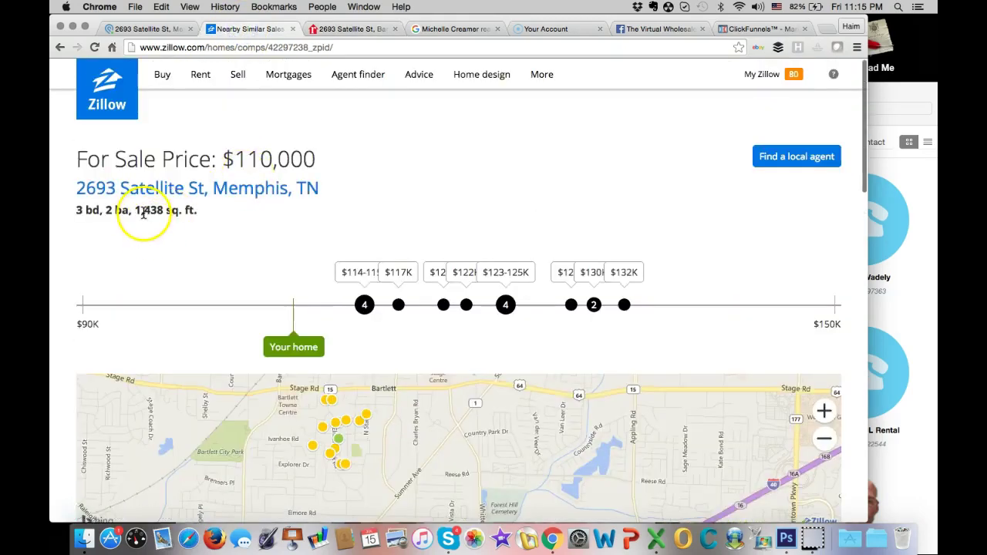
pyautogui.click(142, 28)
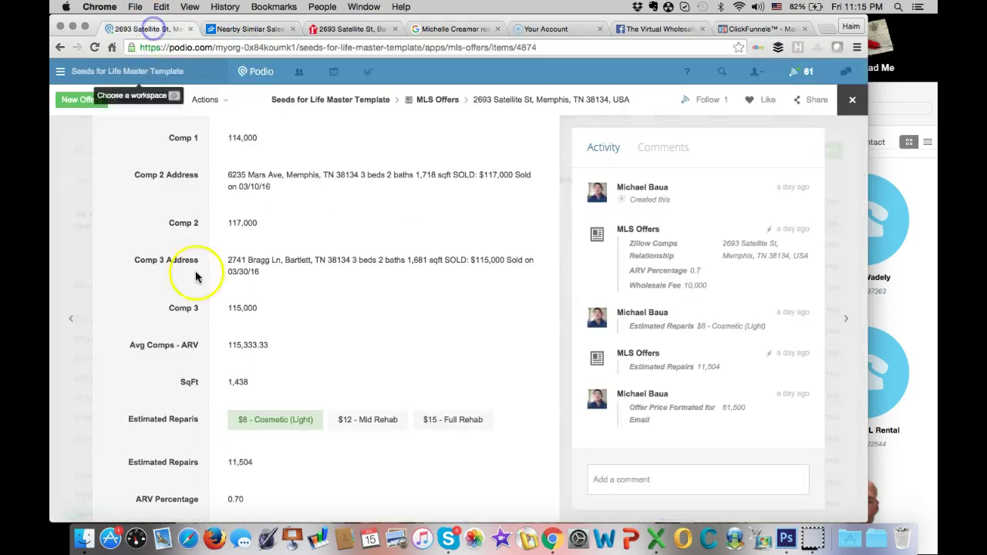
pyautogui.scroll(-1, 231, 290)
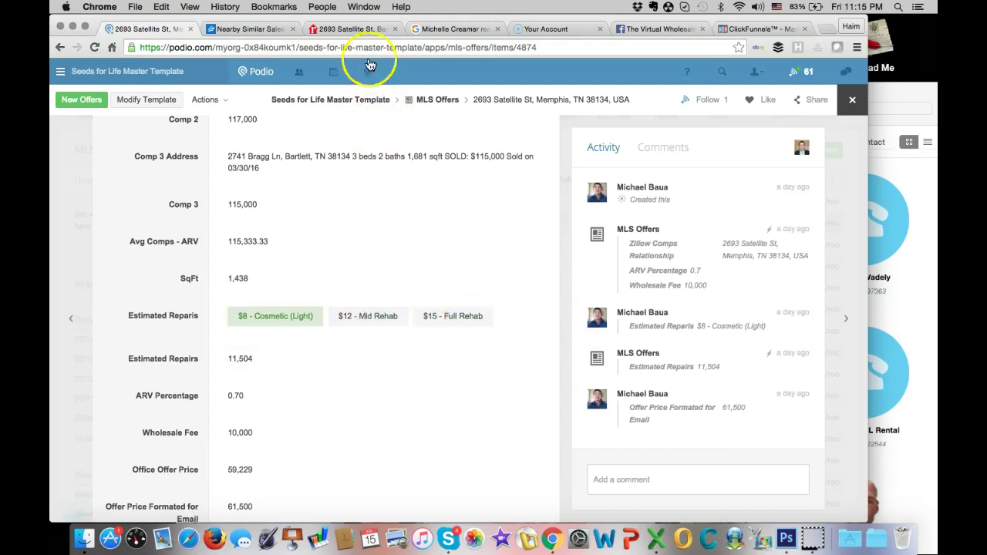
# Look through the Realtor.com listing photos, from the exterior to the living room and kitchen, to judge the home's repair condition
pyautogui.click(357, 29)
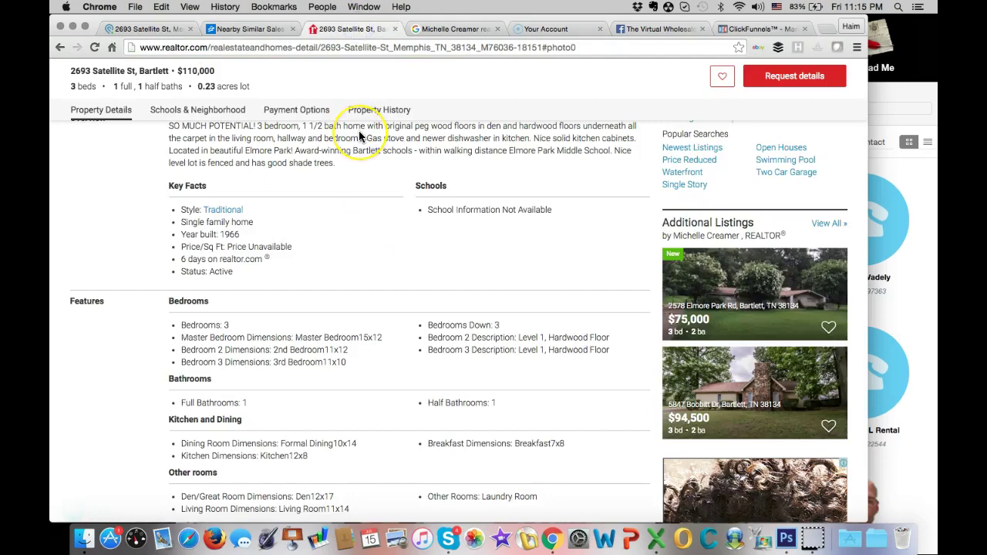
pyautogui.scroll(-1, 359, 138)
pyautogui.click(637, 287)
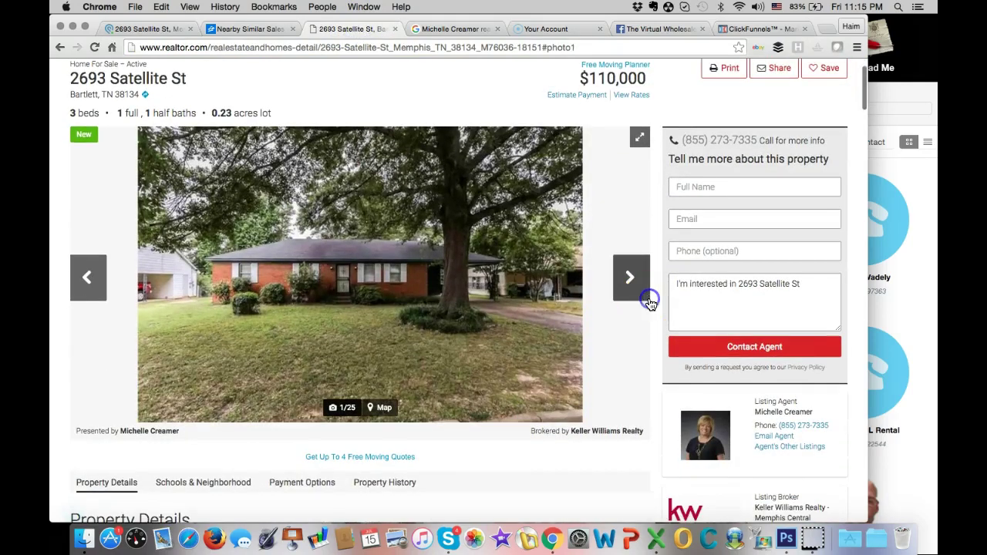
pyautogui.click(631, 279)
pyautogui.click(631, 279)
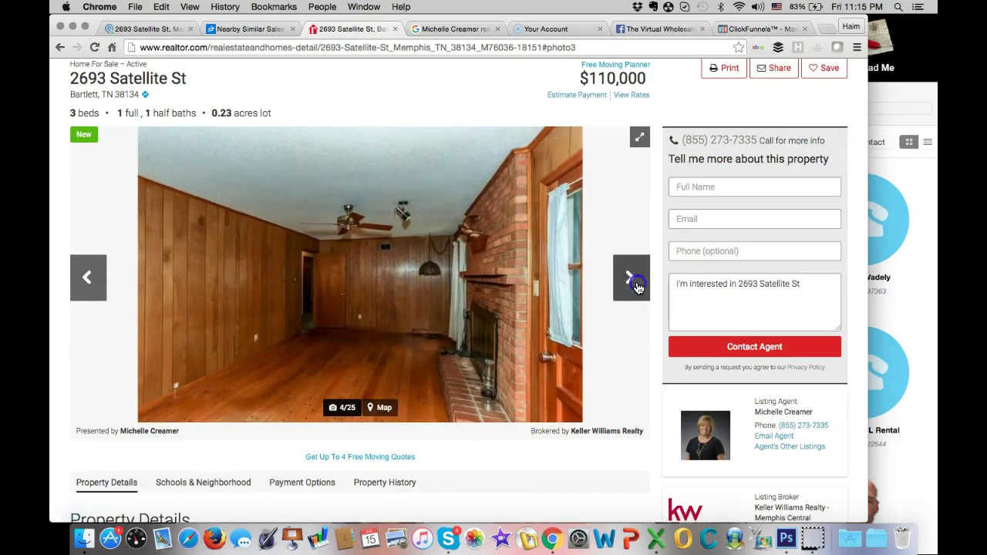
pyautogui.click(632, 280)
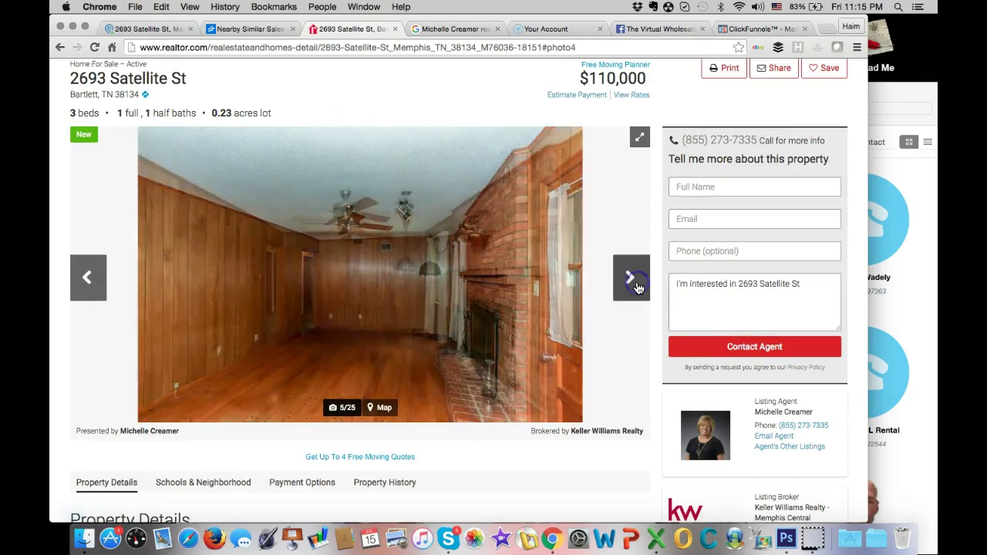
pyautogui.click(631, 279)
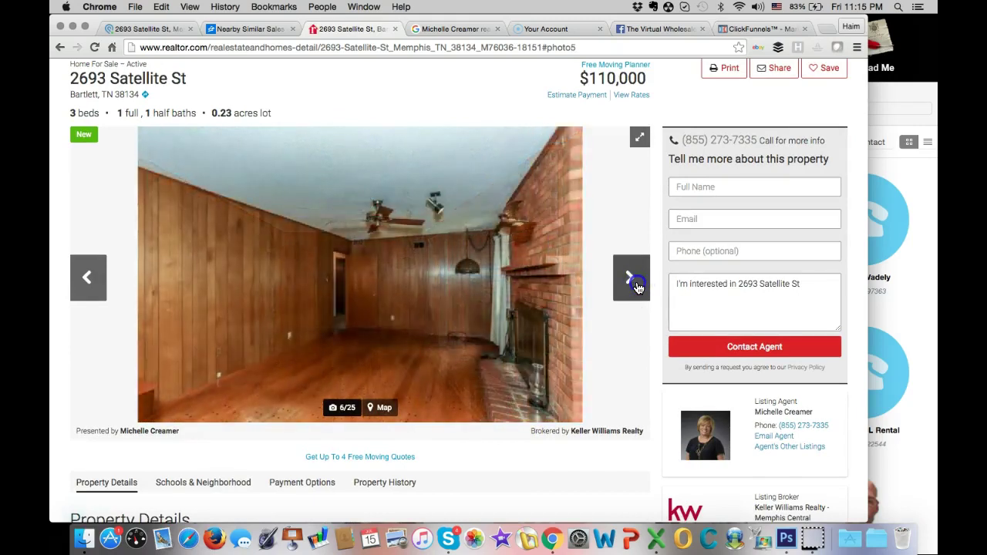
pyautogui.click(634, 282)
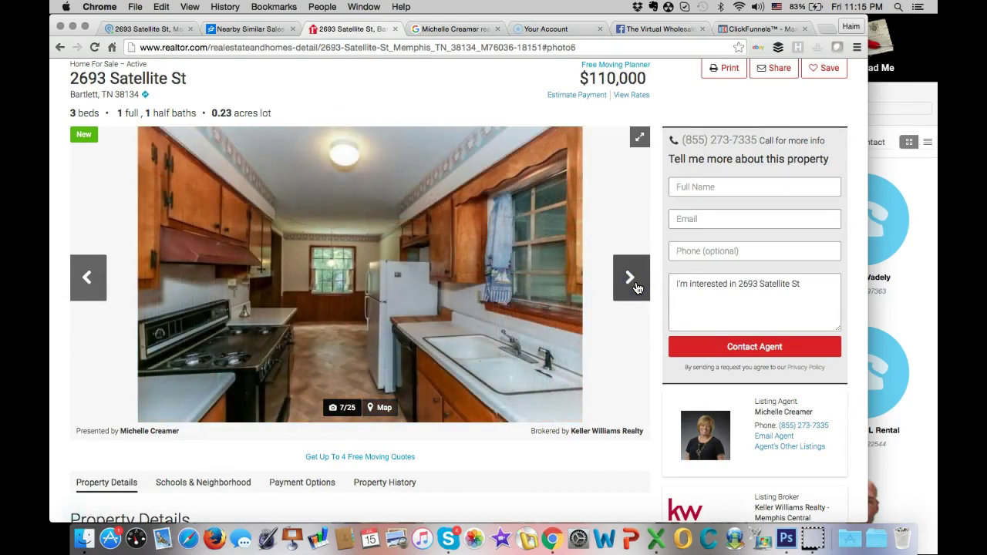
pyautogui.click(631, 284)
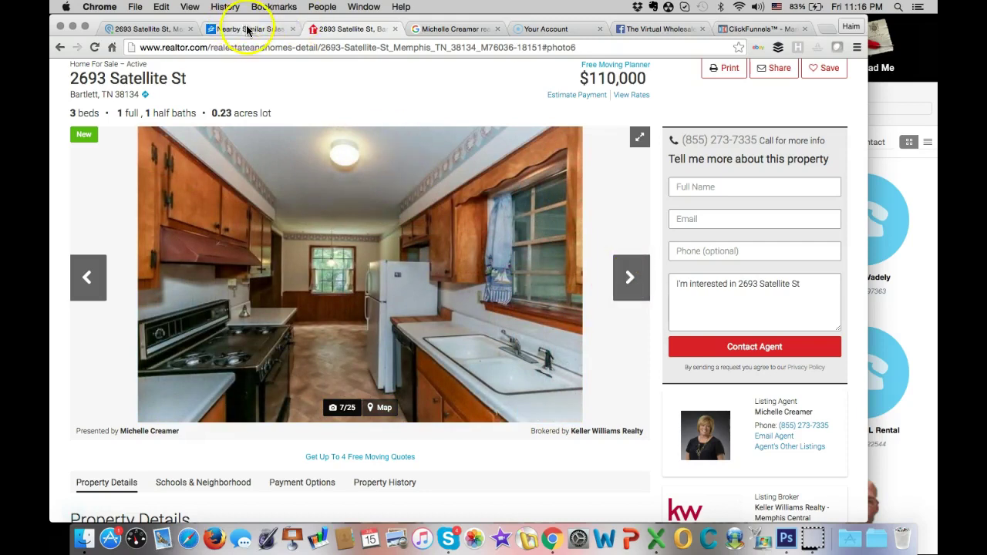
# Review the repair level, estimated repairs, ARV percentage, wholesale fee and both offer price fields in the Podio offer record
pyautogui.click(139, 30)
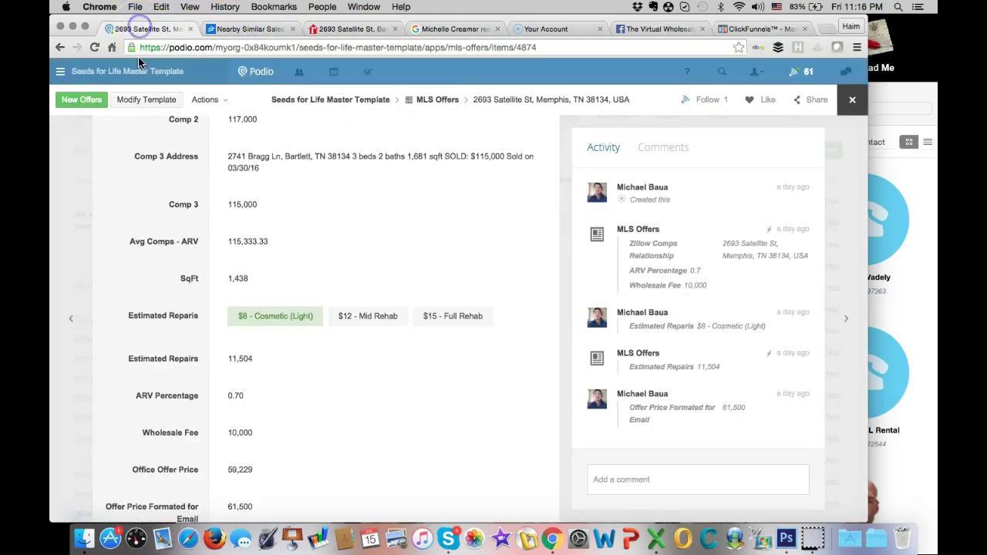
pyautogui.scroll(-2, 240, 301)
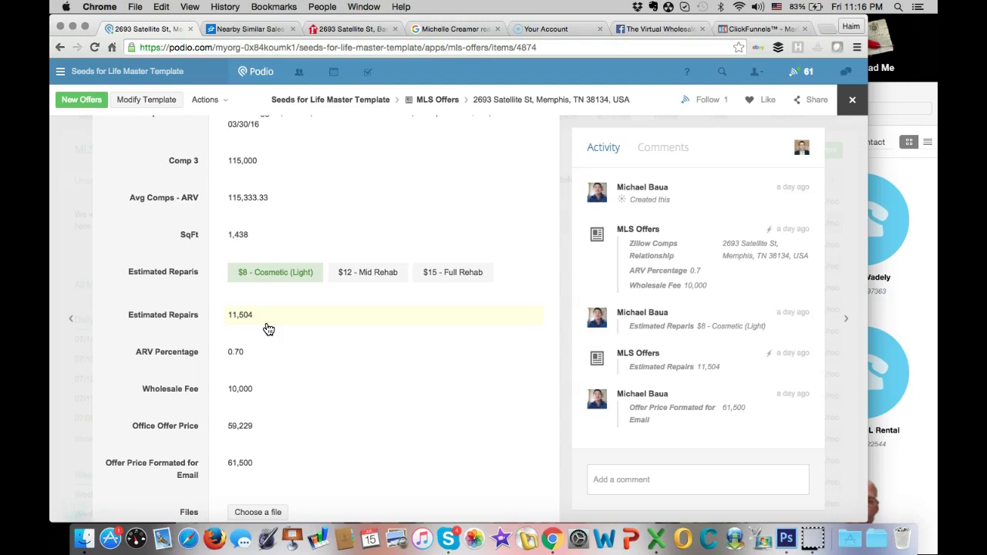
pyautogui.scroll(-3, 268, 329)
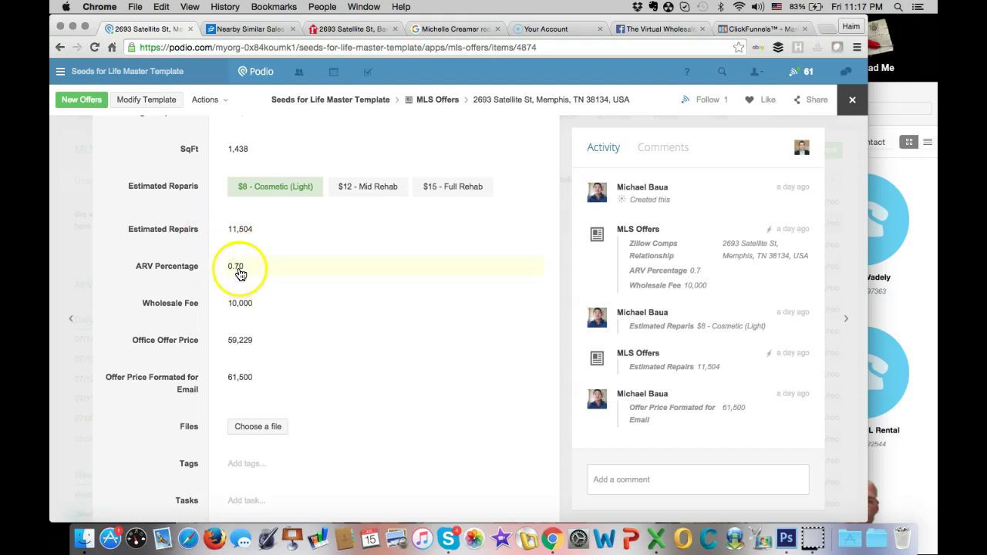
pyautogui.scroll(-1, 251, 302)
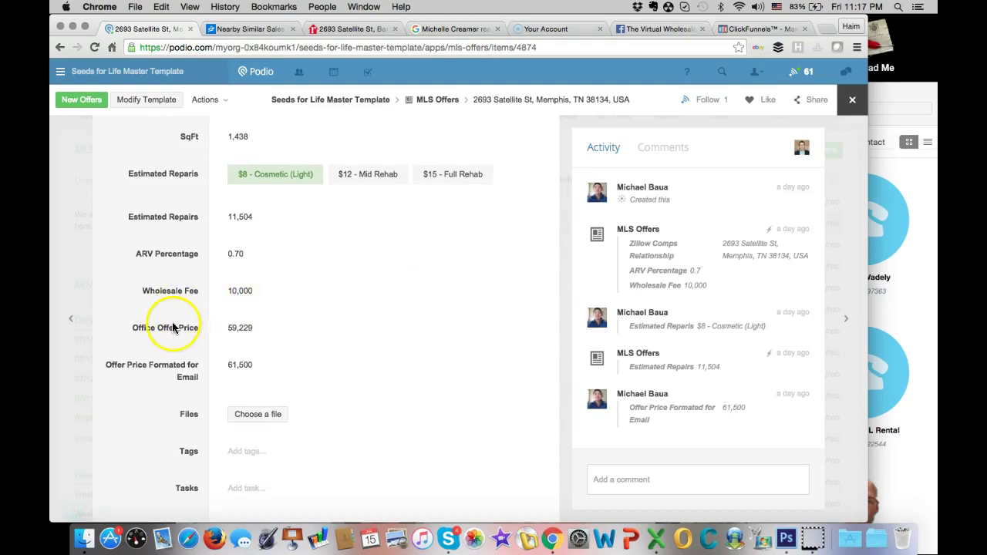
pyautogui.scroll(-3, 172, 322)
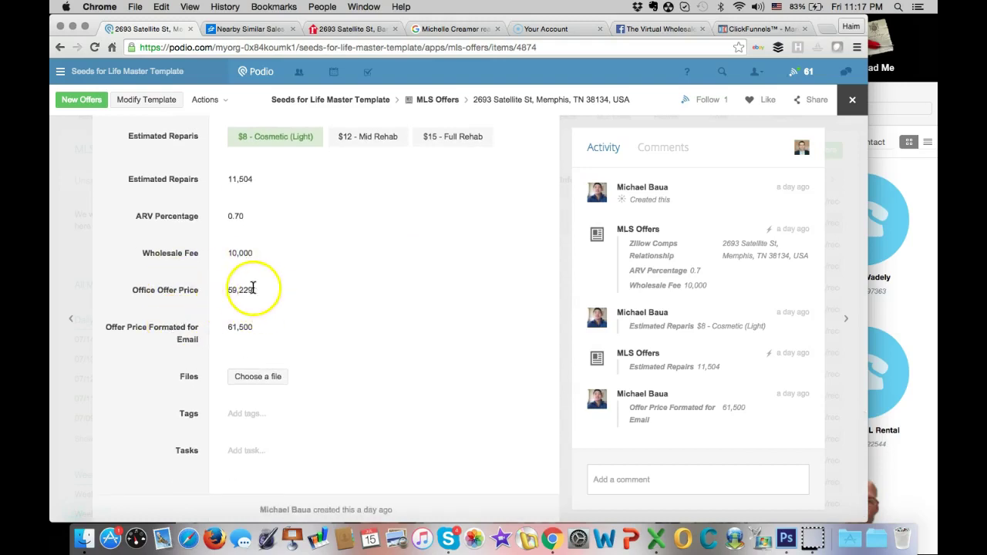
pyautogui.scroll(5, 219, 289)
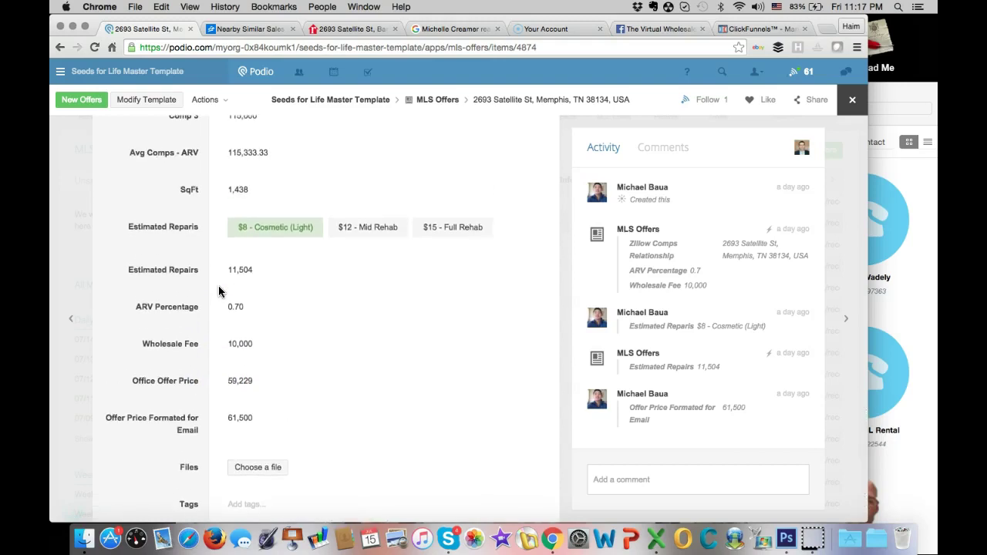
pyautogui.scroll(1, 219, 286)
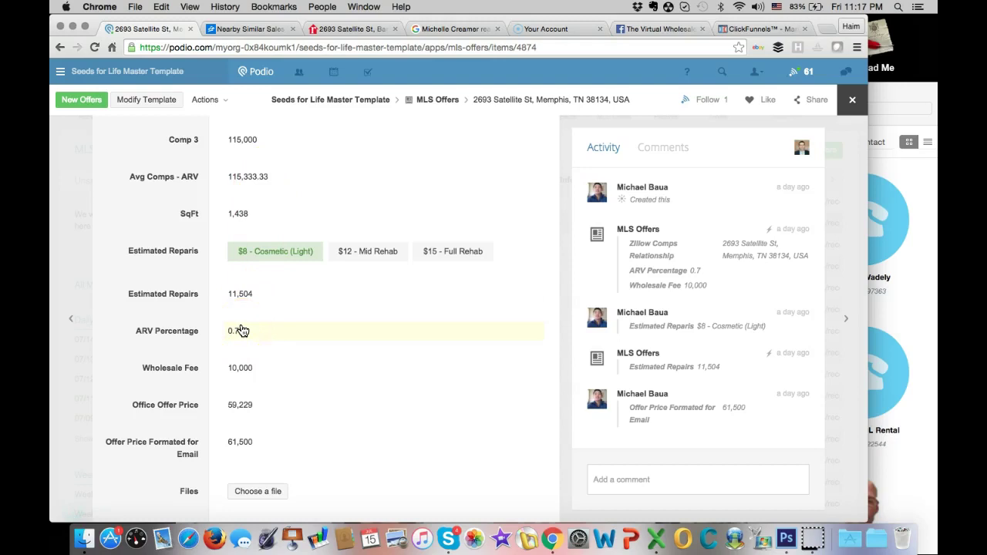
pyautogui.scroll(-1, 240, 331)
pyautogui.click(247, 275)
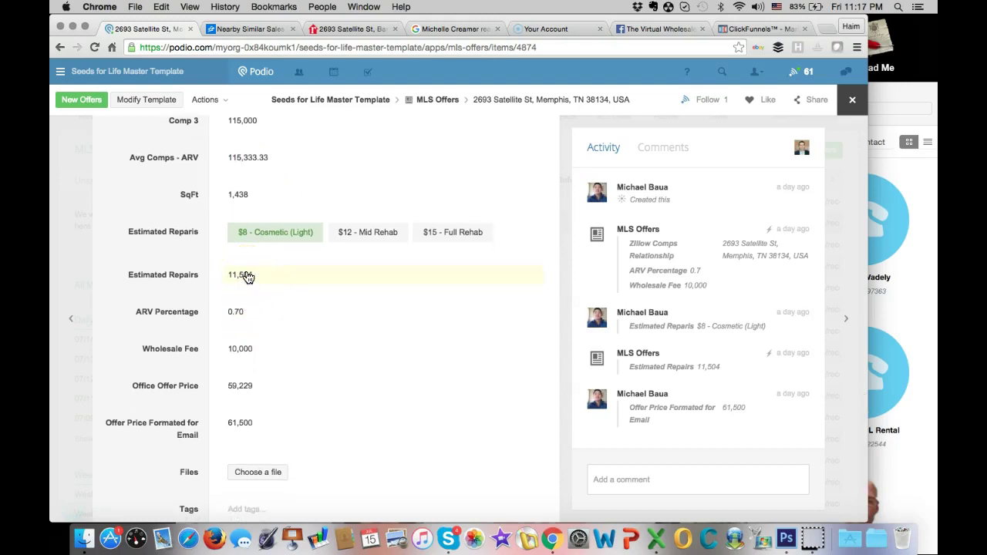
pyautogui.scroll(-4, 247, 276)
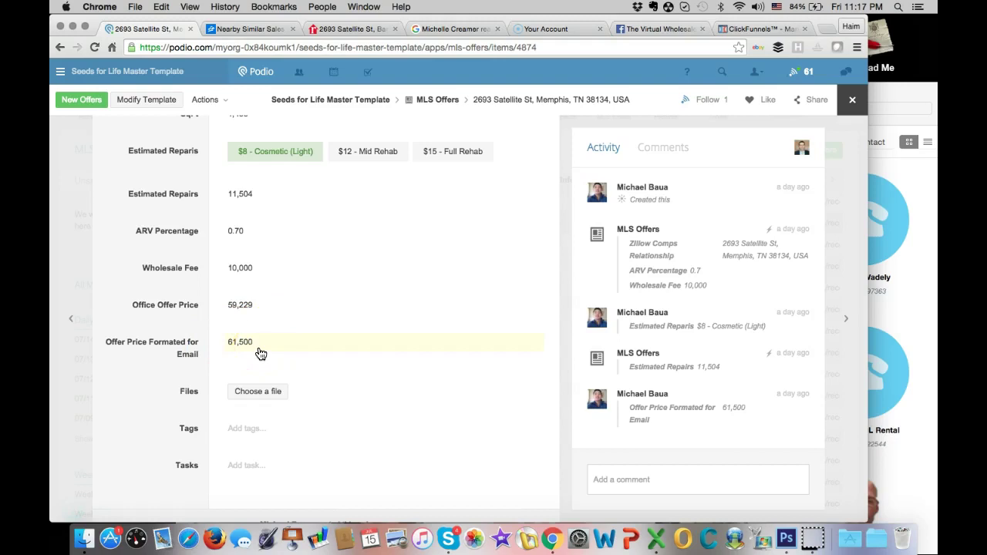
pyautogui.scroll(-1, 261, 353)
# Set the offer record's status to Step 1 - Generate POF Letter
pyautogui.scroll(3, 261, 353)
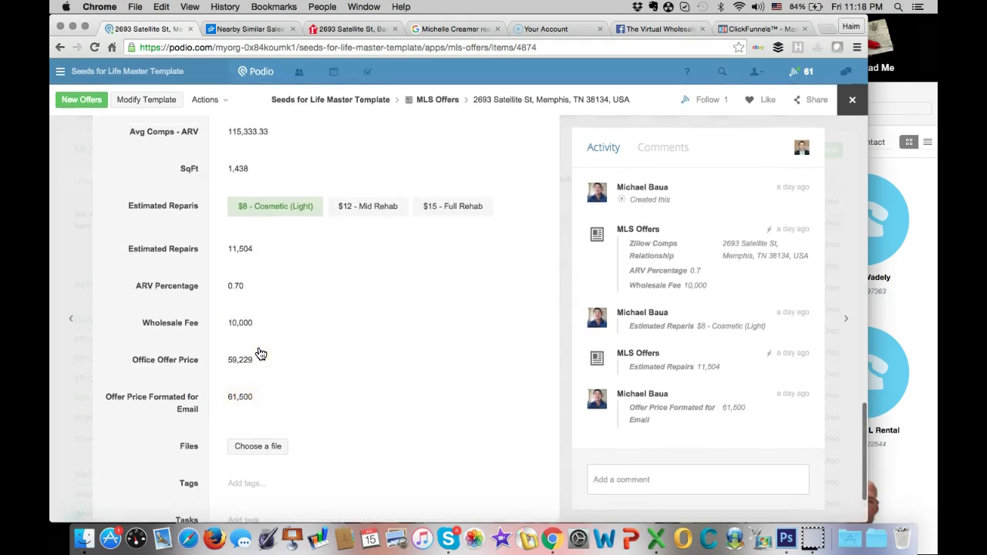
pyautogui.scroll(3, 261, 353)
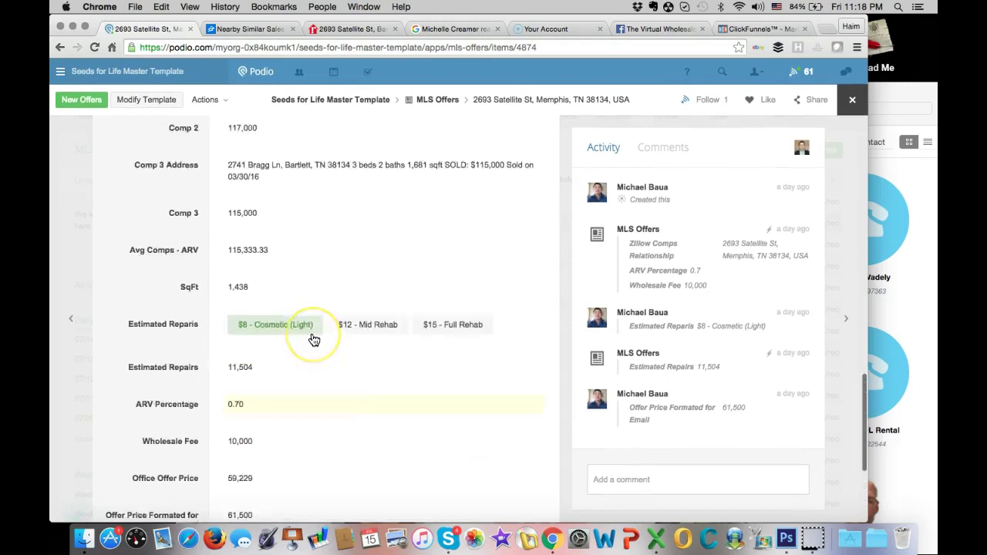
pyautogui.scroll(8, 314, 340)
pyautogui.scroll(4, 314, 340)
pyautogui.click(325, 294)
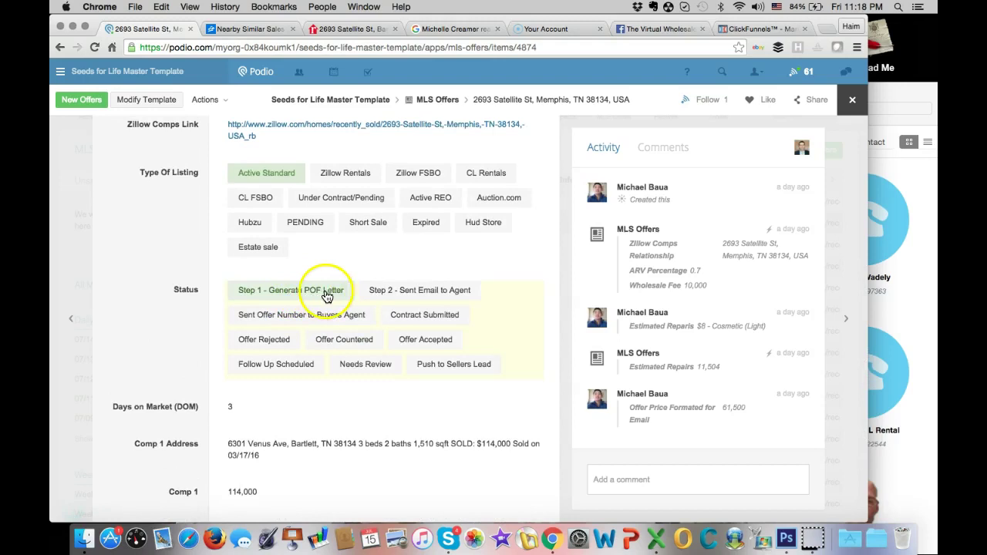
pyautogui.click(314, 294)
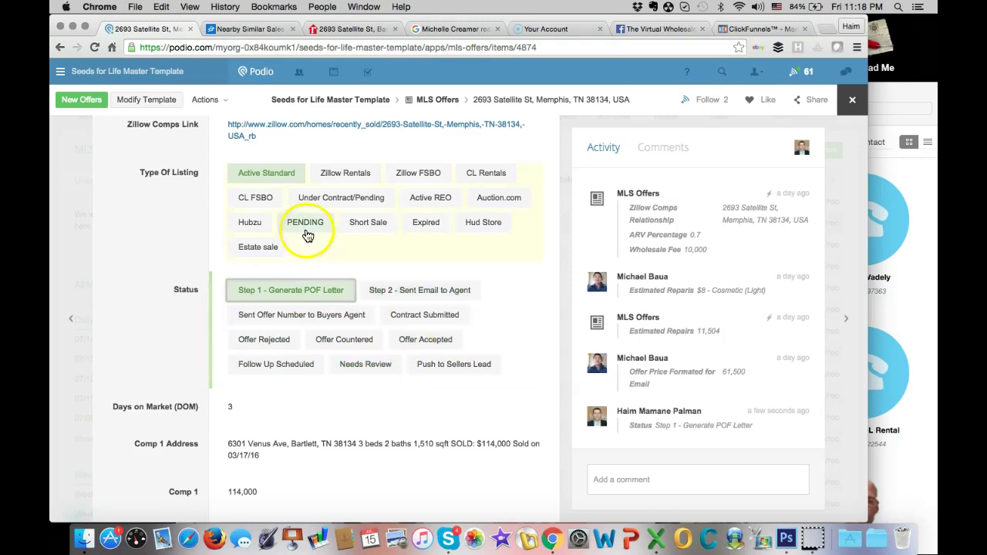
# Reload the offer record and check its files for the proof of funds letter
pyautogui.click(94, 48)
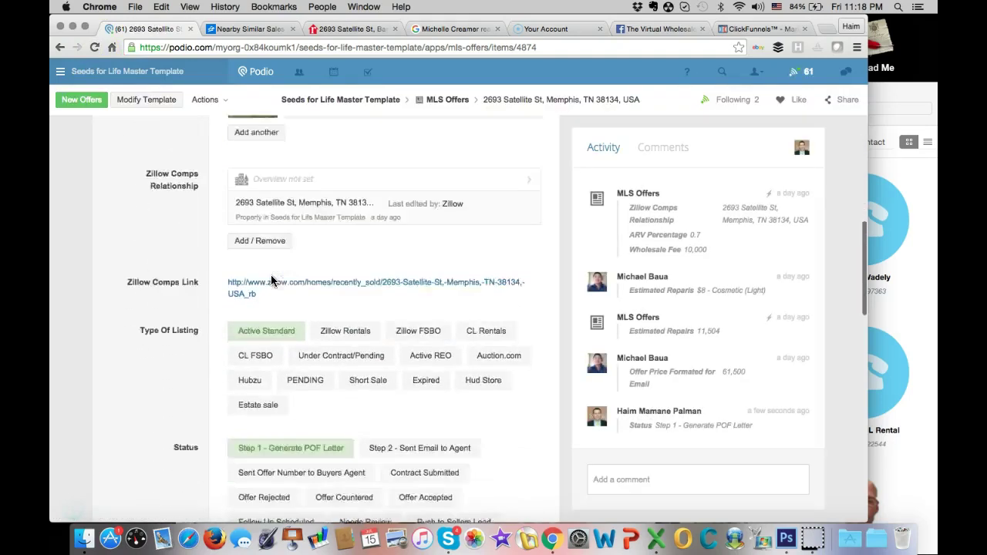
pyautogui.scroll(-10, 271, 281)
pyautogui.click(328, 360)
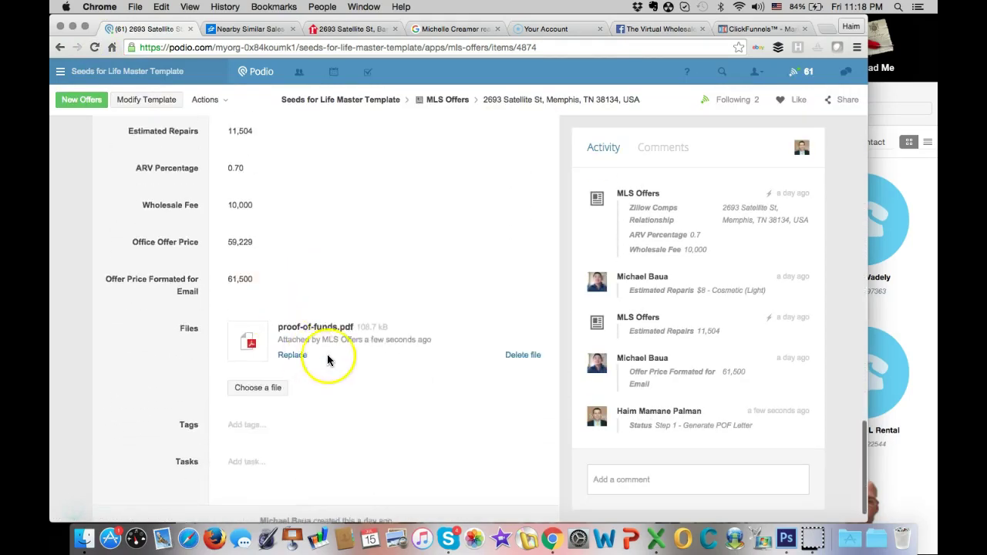
pyautogui.scroll(3, 324, 340)
pyautogui.scroll(5, 325, 338)
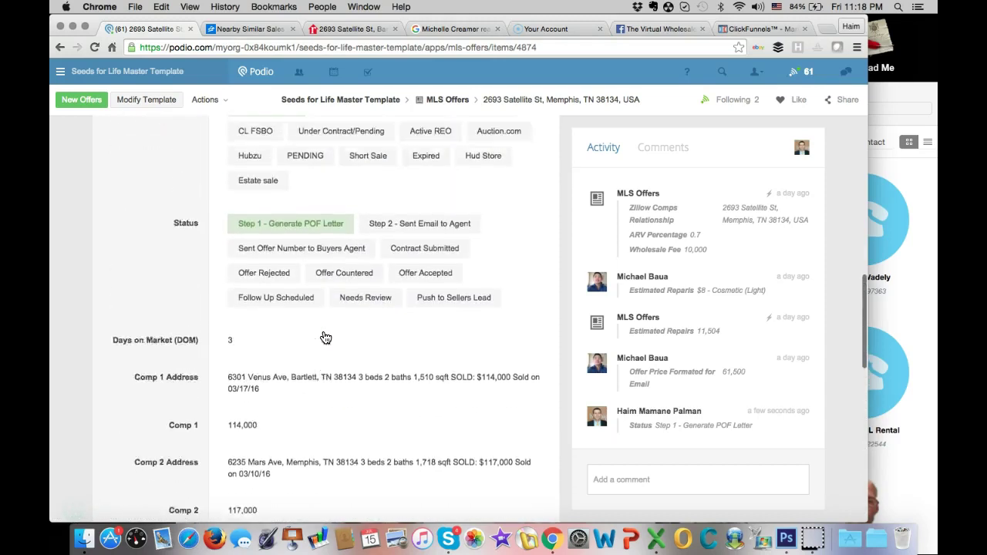
# Examine the Step 2 - Sent Email to Agent status option and the attached proof-of-funds.pdf
pyautogui.scroll(1, 325, 338)
pyautogui.click(443, 270)
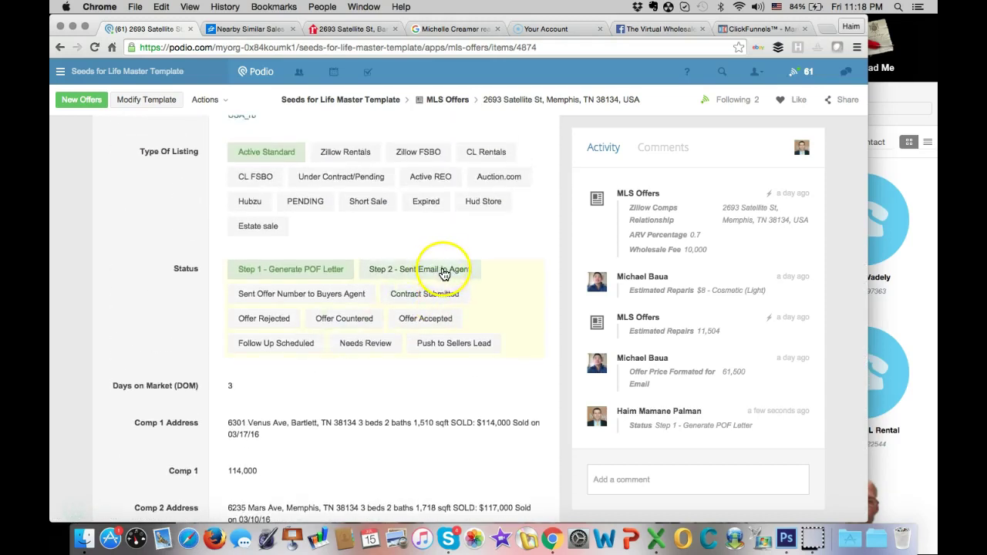
pyautogui.click(425, 270)
pyautogui.scroll(-5, 436, 275)
pyautogui.click(397, 434)
pyautogui.scroll(-2, 401, 441)
pyautogui.scroll(-5, 382, 351)
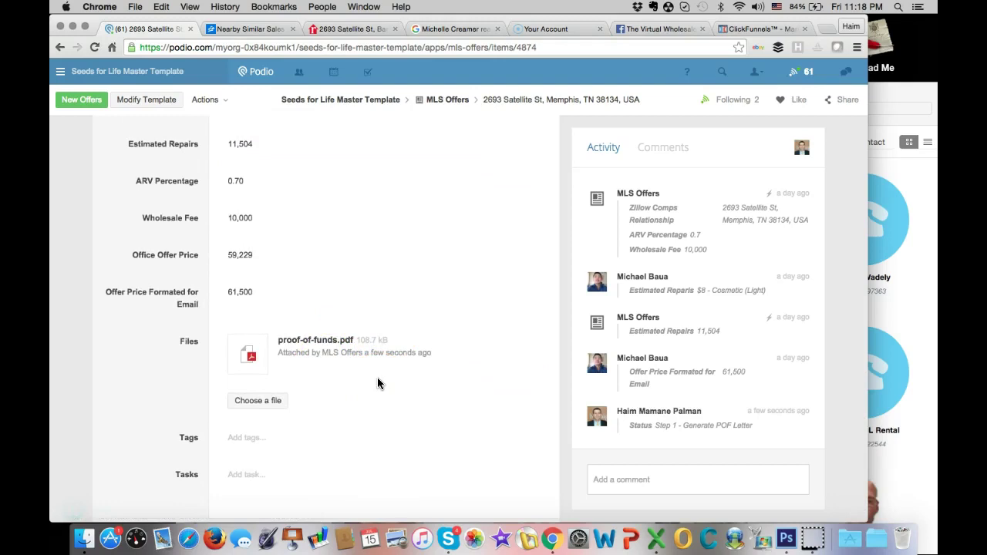
# Look back over the offer record's status options, pictures link and Zillow comps link, up to the list price, listing agent and address map
pyautogui.scroll(10, 377, 383)
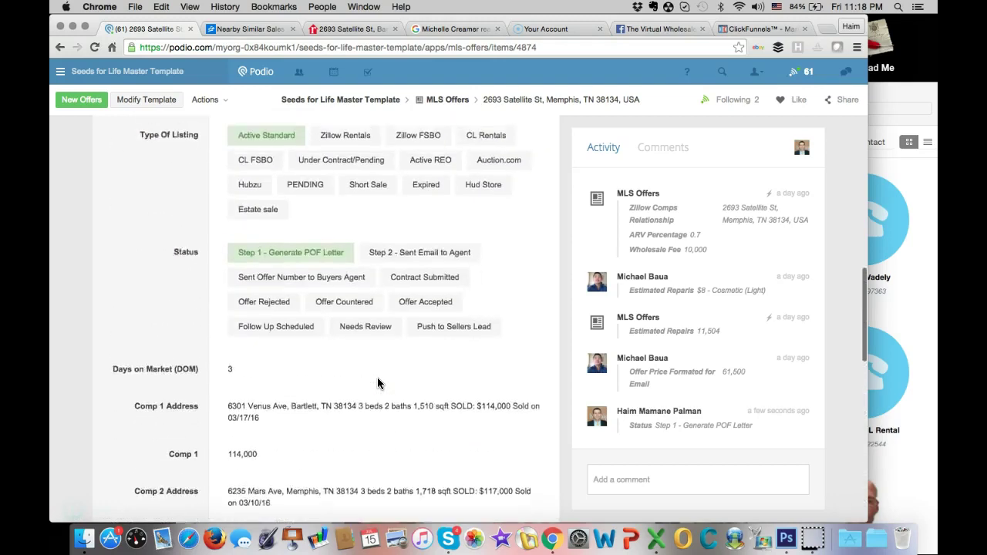
pyautogui.scroll(7, 338, 255)
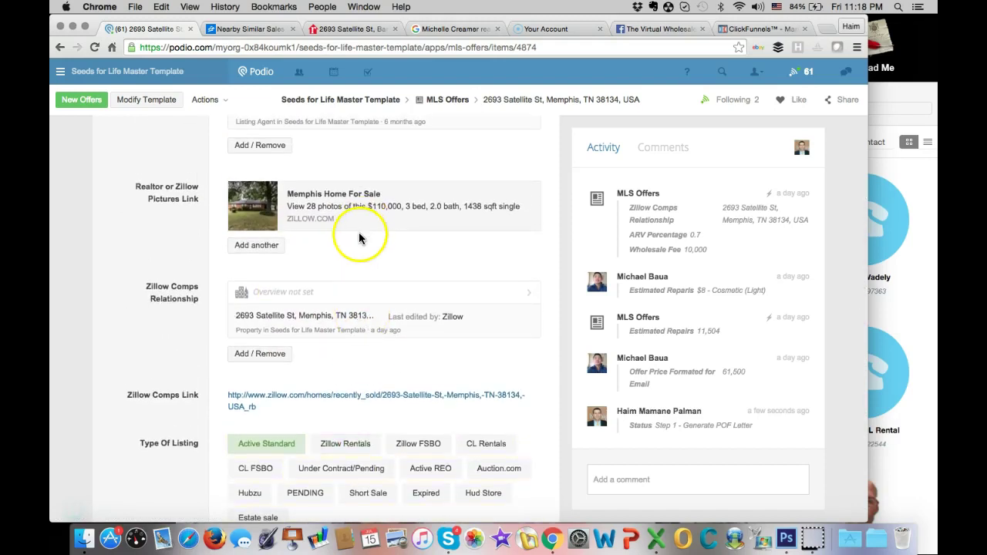
pyautogui.scroll(-10, 365, 282)
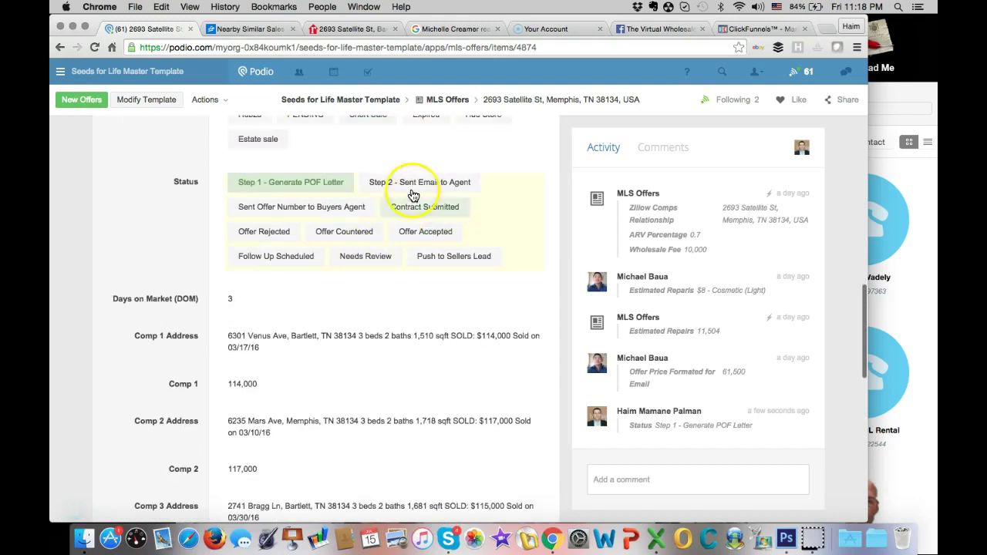
pyautogui.click(417, 188)
pyautogui.click(415, 188)
pyautogui.click(371, 354)
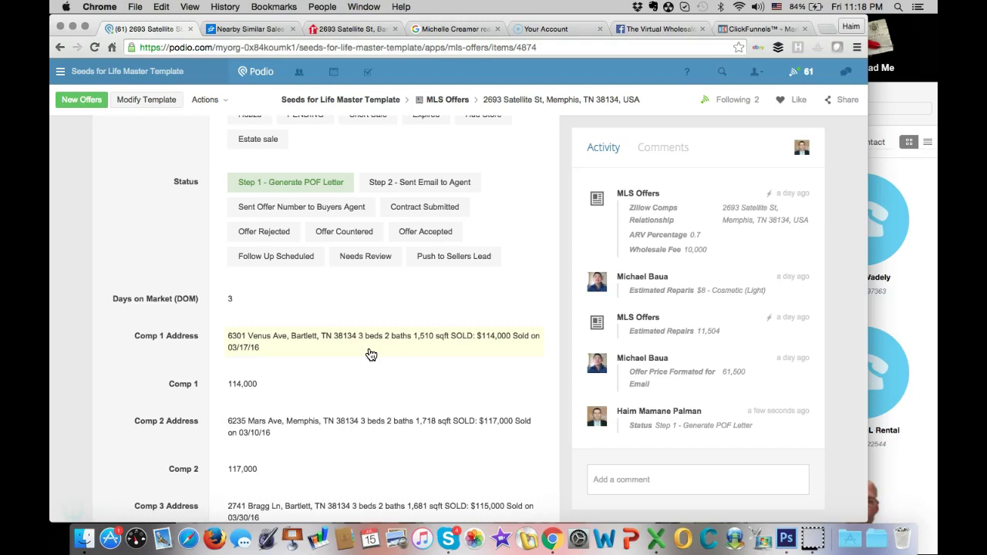
pyautogui.scroll(5, 371, 354)
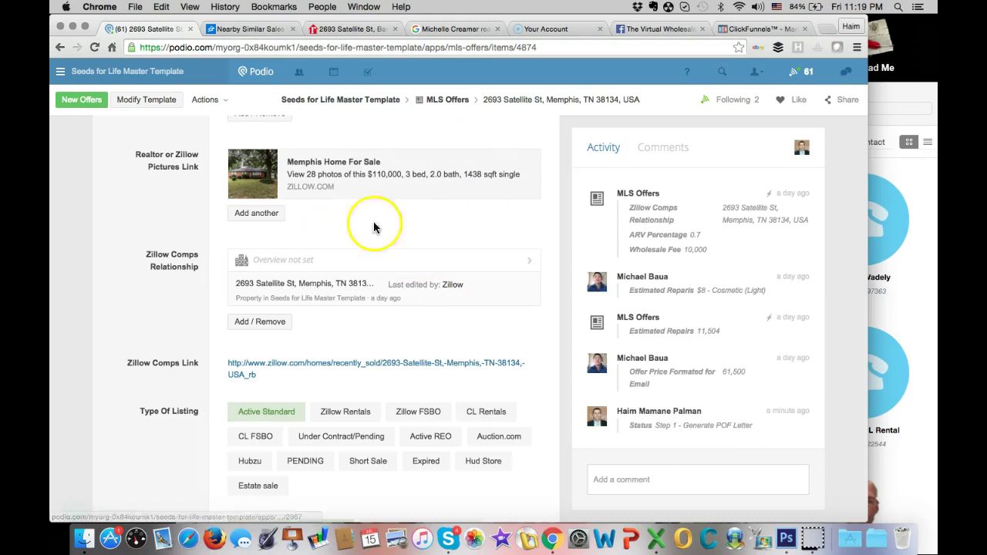
pyautogui.scroll(5, 402, 251)
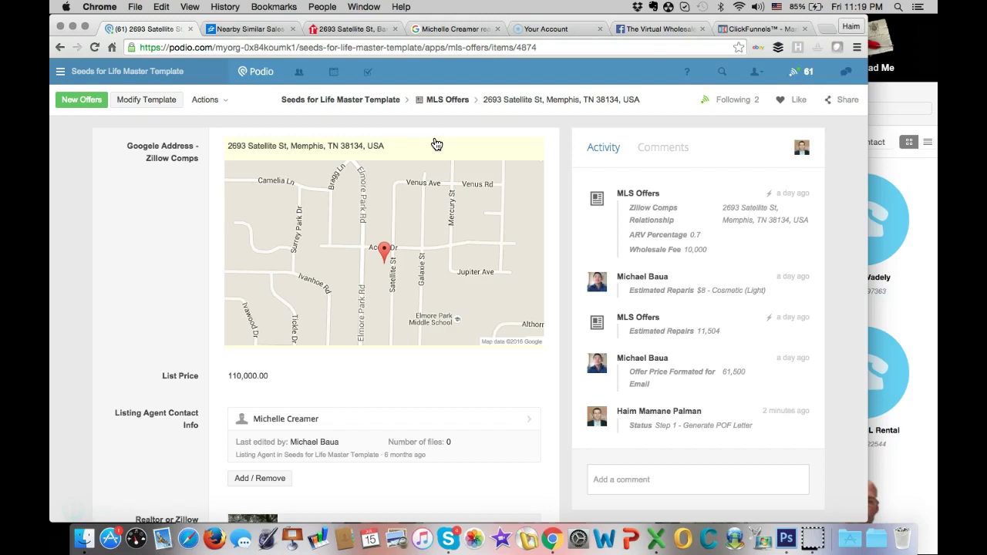
pyautogui.click(430, 202)
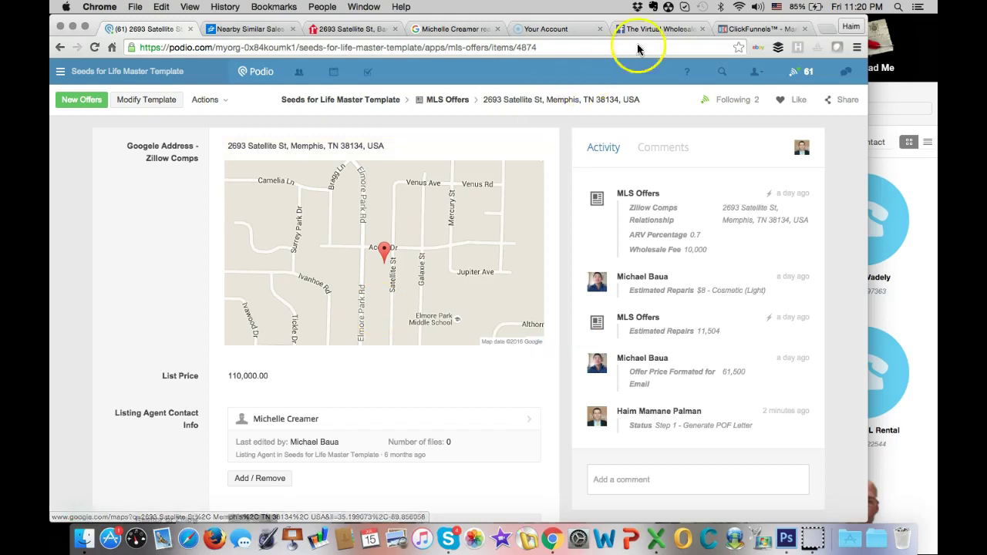
# Switch to The Virtual Wholesaler Guy page on Facebook, reload it and look through its posts down to the Real Estate Investing Mastery podcast
pyautogui.click(668, 28)
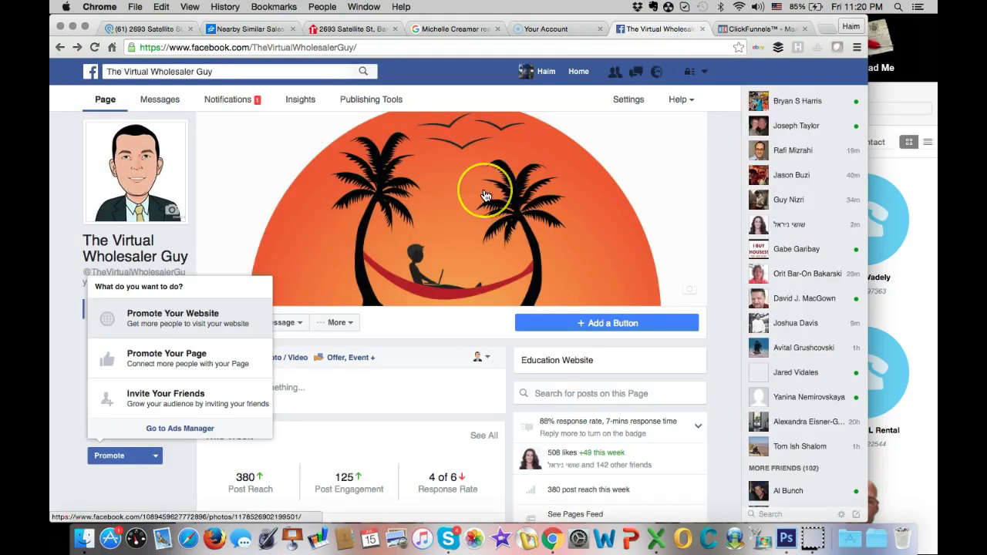
pyautogui.click(105, 101)
pyautogui.click(302, 222)
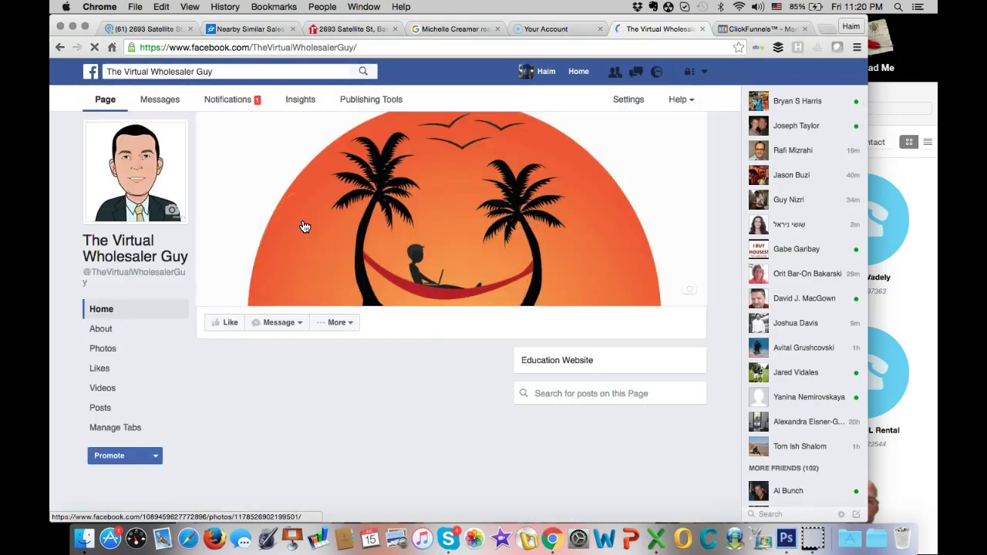
pyautogui.scroll(-4, 403, 354)
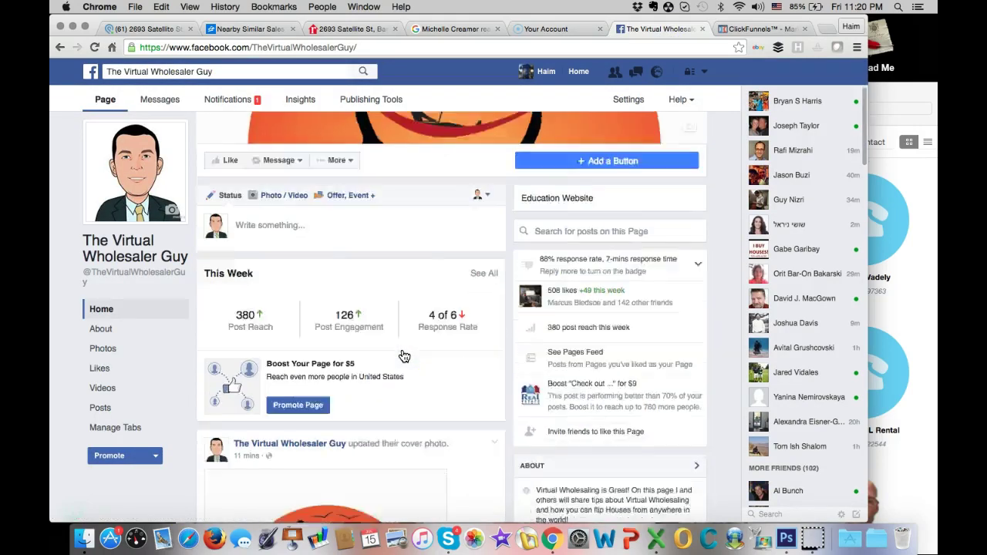
pyautogui.scroll(-10, 403, 353)
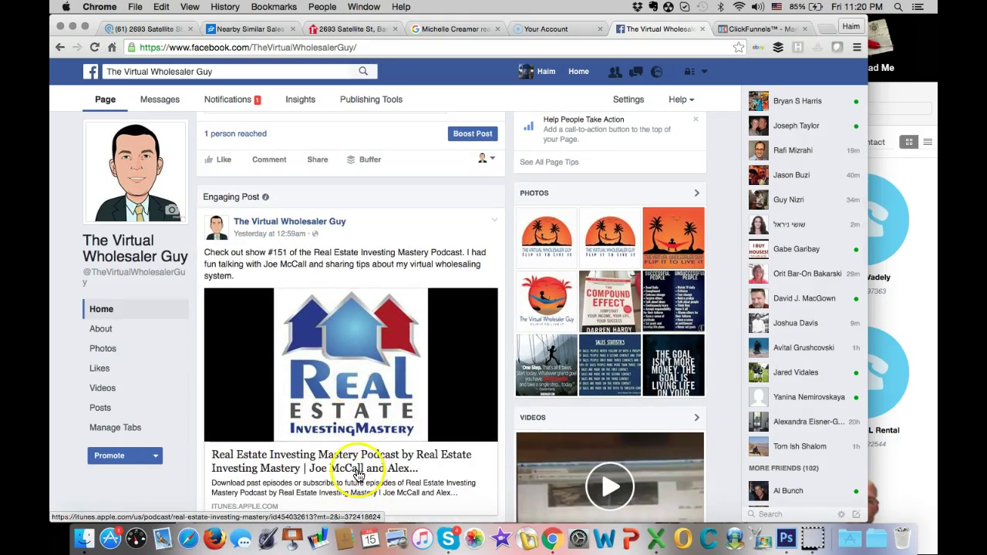
pyautogui.scroll(-2, 419, 446)
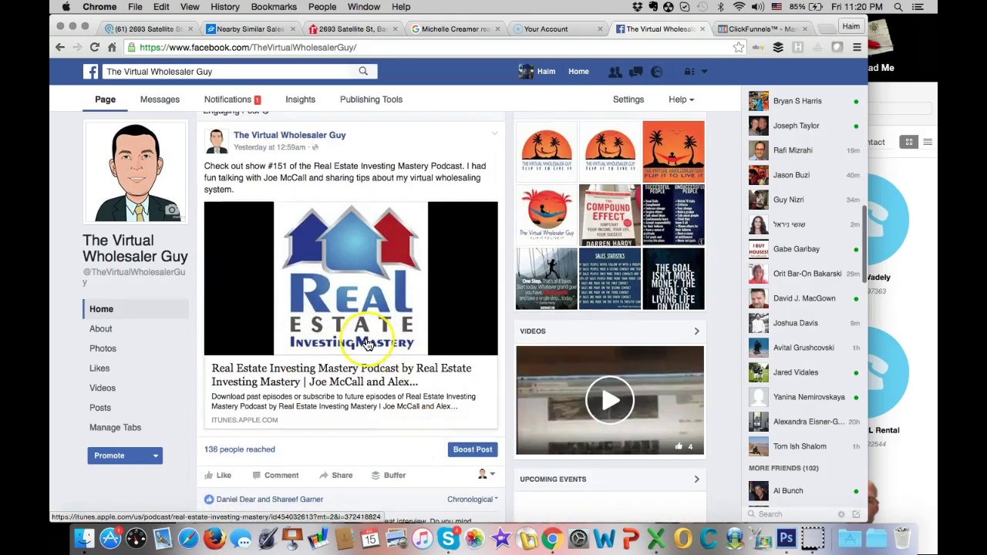